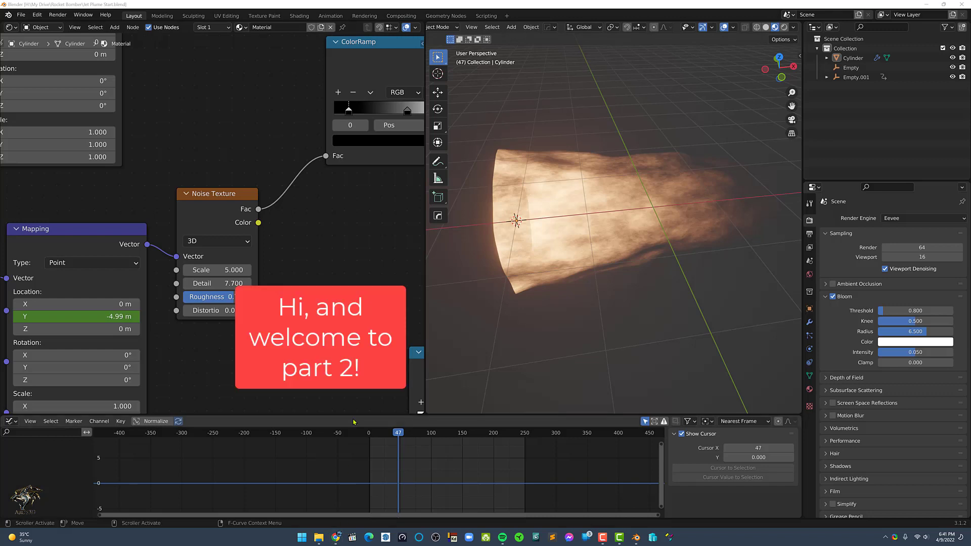
- Rename the Cylinder object as "jet outer layer"
{"action": "scroll", "coordinate": [242, 286], "scroll_direction": "down", "scroll_amount": 2}
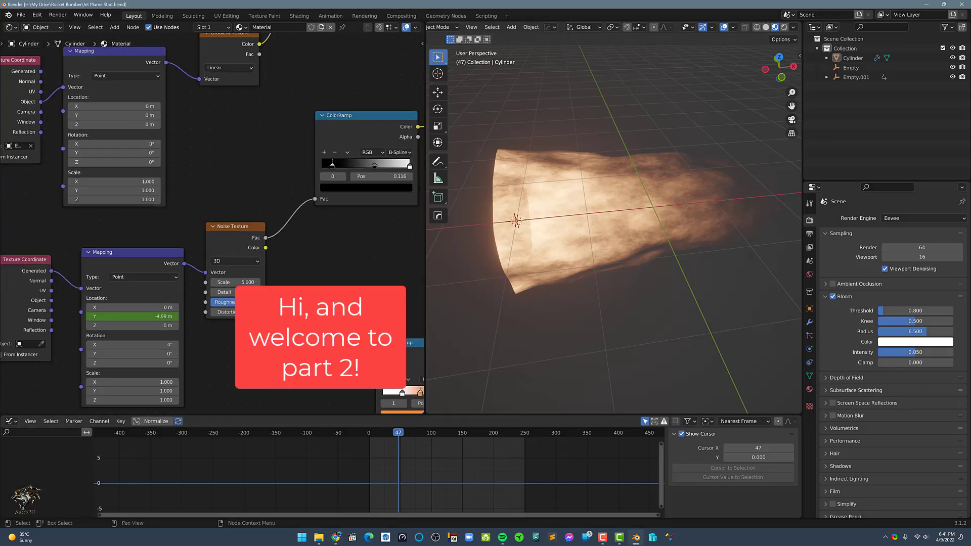
{"action": "middle_click_drag", "start_coordinate": [539, 337], "coordinate": [581, 340]}
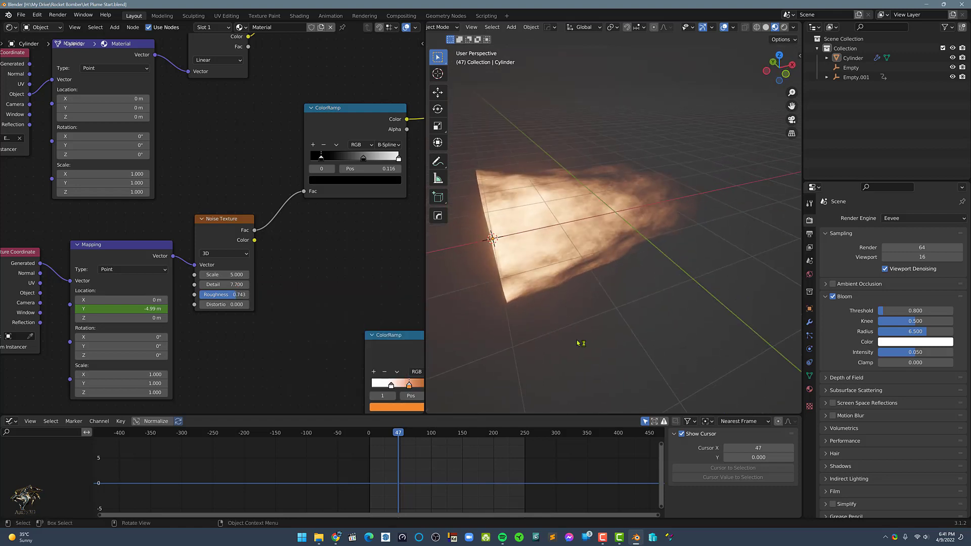
{"action": "left_click", "coordinate": [565, 262]}
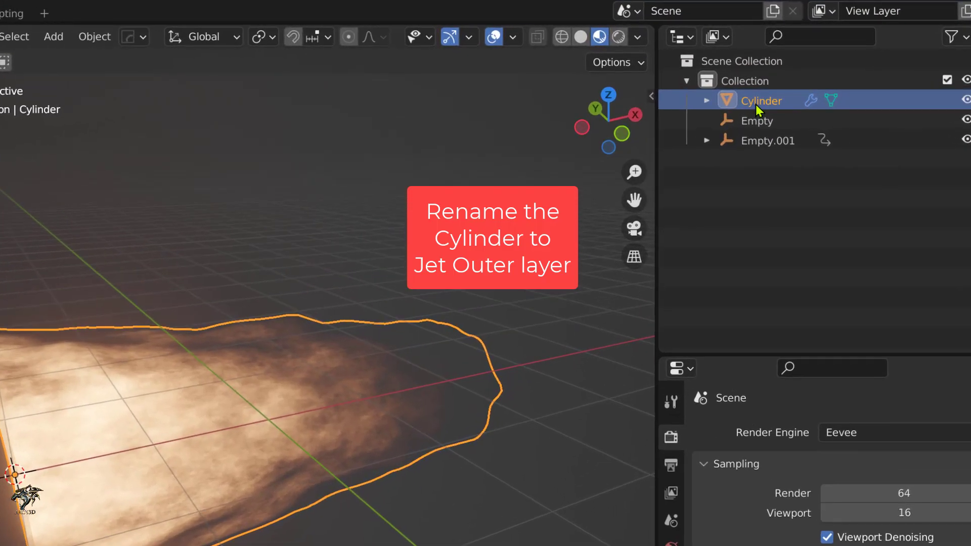
{"action": "double_click", "coordinate": [851, 59]}
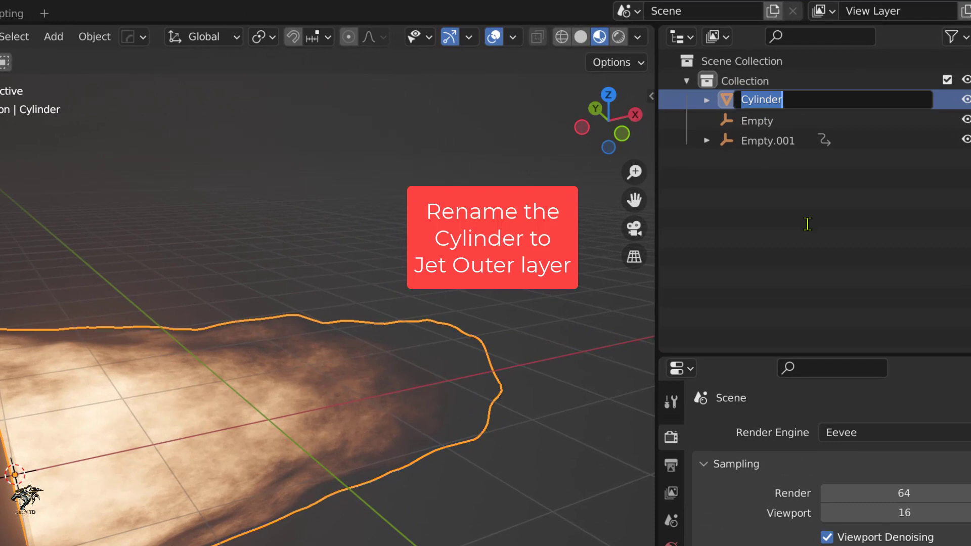
{"action": "type", "text": "J"}
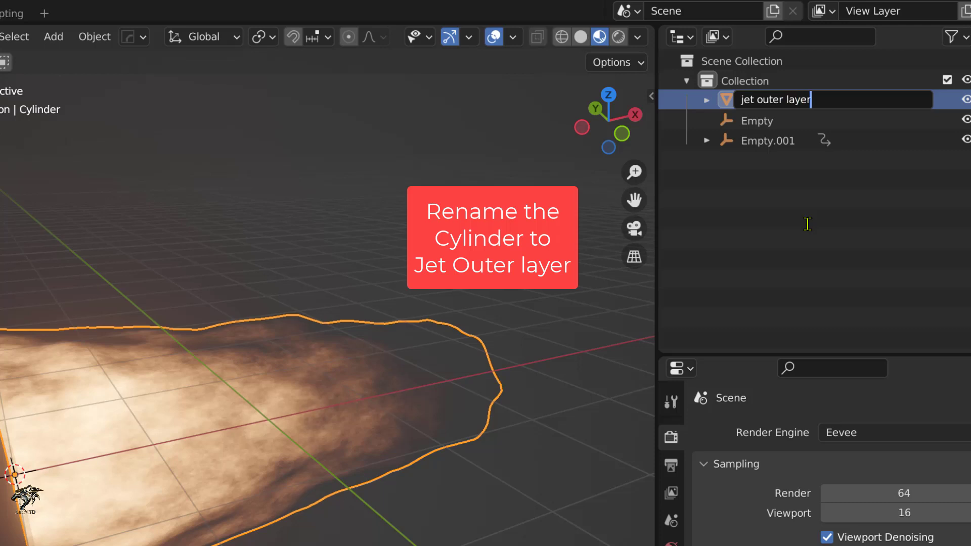
{"action": "type", "text": "et outer layer"}
{"action": "key", "text": "Return"}
- Rename the object called Empty as "outer layer G CTRL"
{"action": "left_click", "coordinate": [750, 101]}
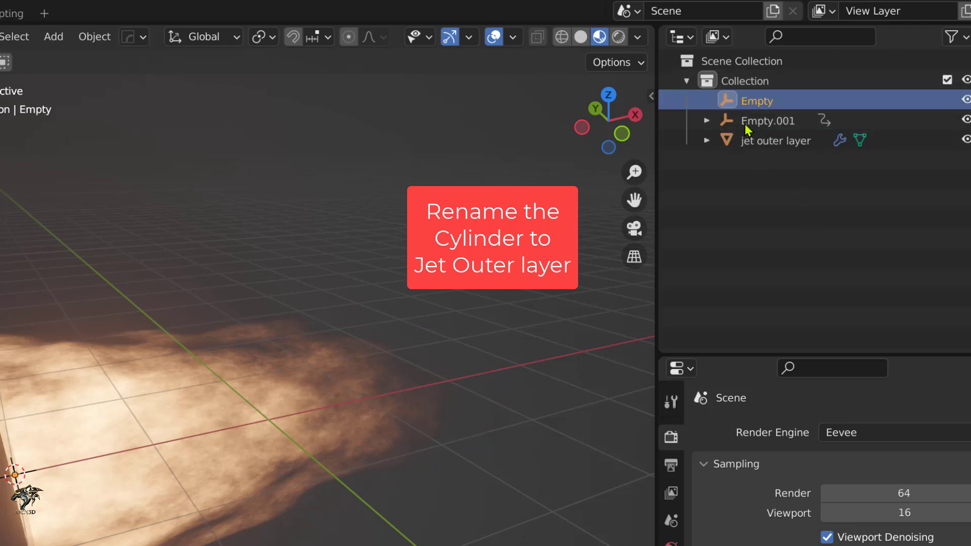
{"action": "key", "text": "g"}
{"action": "key", "text": "Escape"}
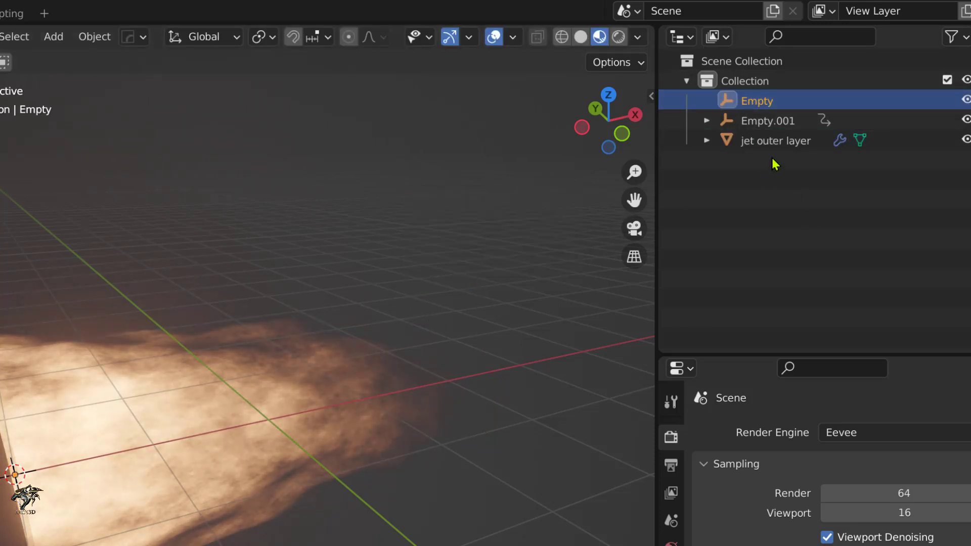
{"action": "double_click", "coordinate": [768, 100]}
{"action": "type", "text": "j"}
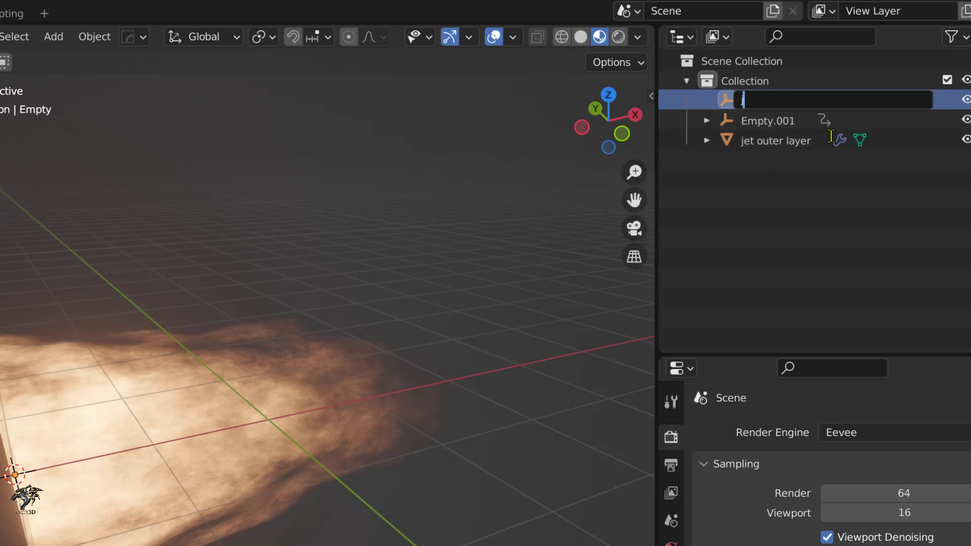
{"action": "type", "text": "outer layer G CTRL"}
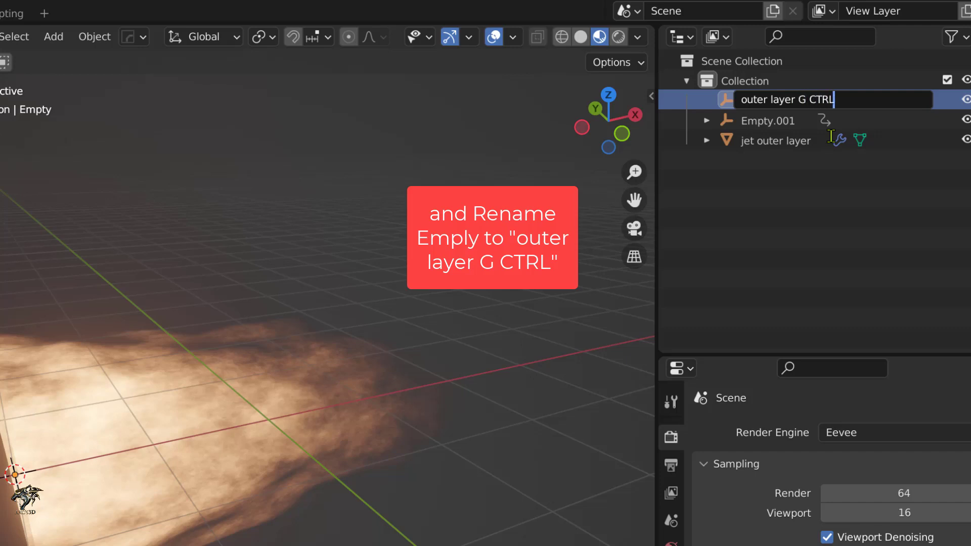
{"action": "key", "text": "Return"}
- Try scaling the outer layer G CTRL empty along the global X axis
{"action": "key", "text": "s"}
{"action": "key", "text": "x"}
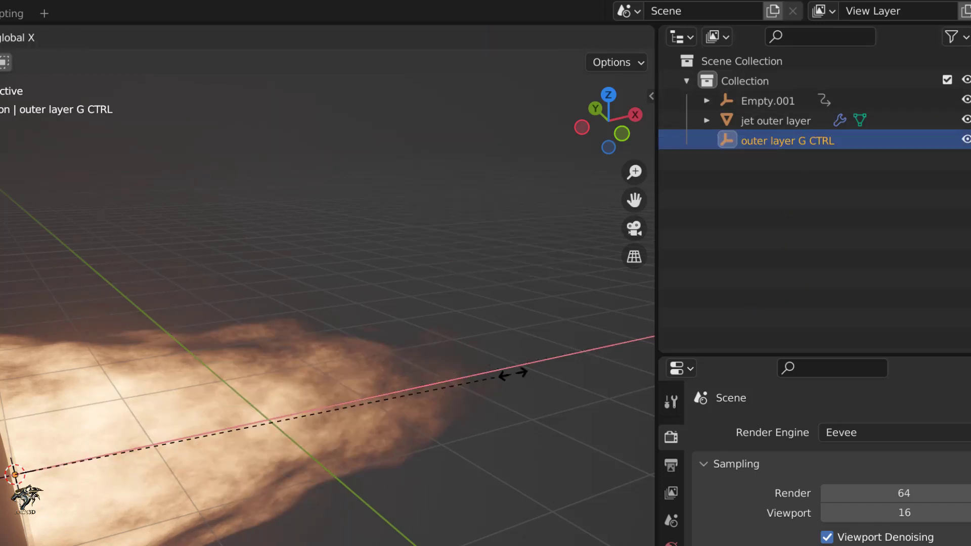
{"action": "left_click", "coordinate": [494, 353]}
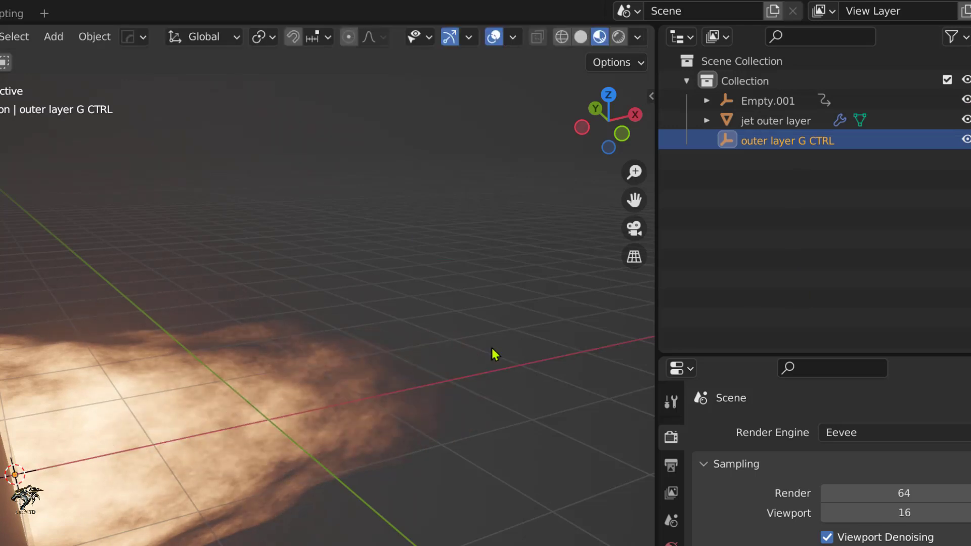
- Rename the material assigned to the jet outer layer object as "jet plume outer layer"
{"action": "left_click", "coordinate": [835, 289]}
{"action": "middle_click_drag", "start_coordinate": [316, 402], "coordinate": [212, 386]}
{"action": "scroll", "coordinate": [313, 360], "scroll_direction": "down", "scroll_amount": 5}
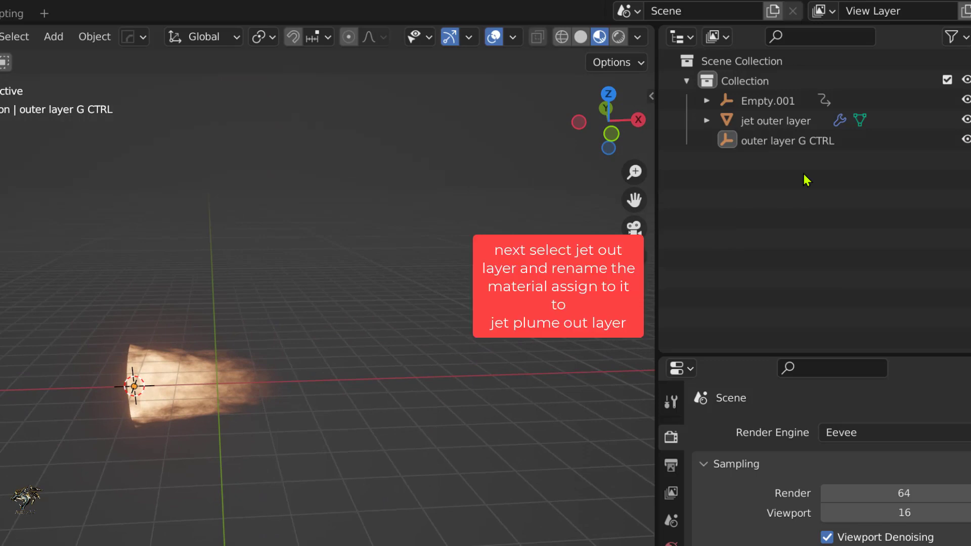
{"action": "left_click", "coordinate": [785, 126]}
{"action": "left_click", "coordinate": [671, 544]}
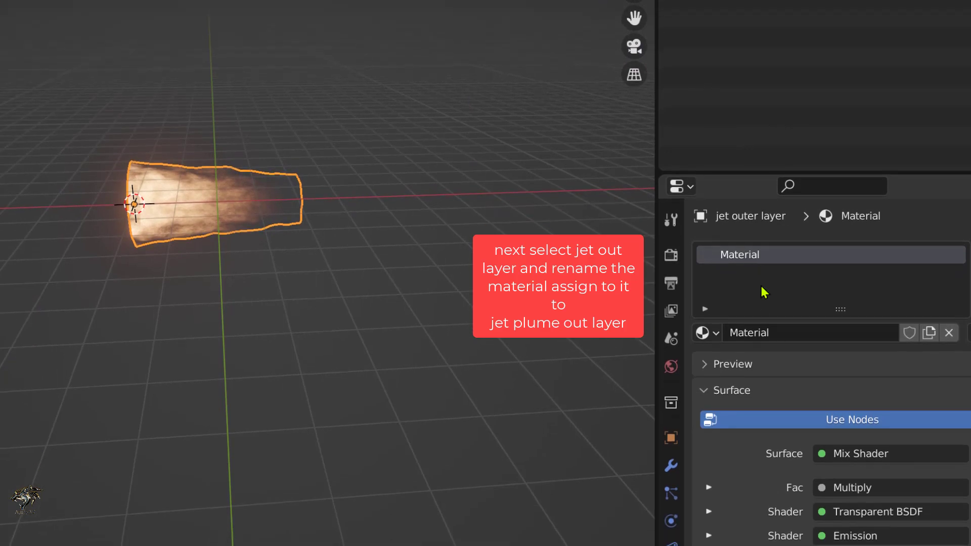
{"action": "double_click", "coordinate": [785, 334]}
{"action": "type", "text": "jet plume ou"}
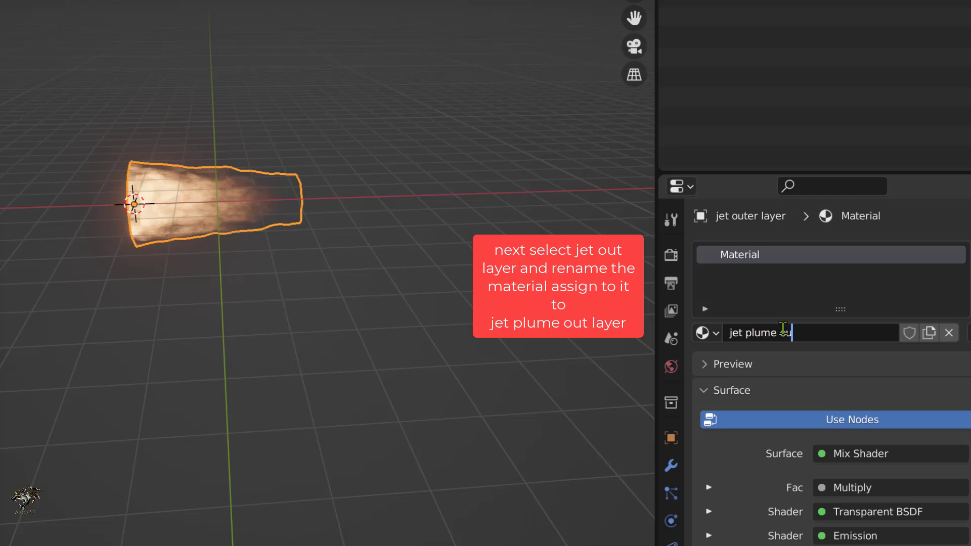
{"action": "type", "text": "ter layer"}
{"action": "key", "text": "Return"}
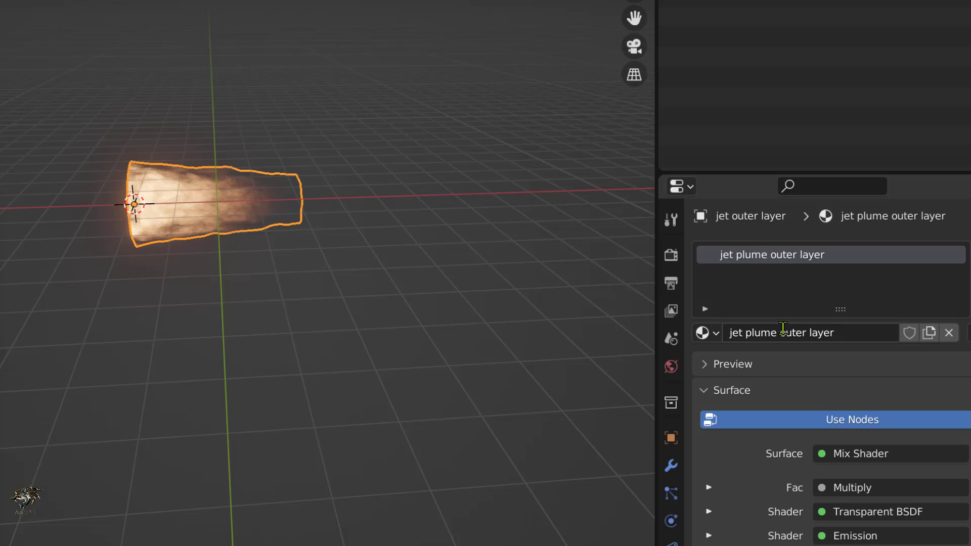
- Duplicate the jet outer layer object, keeping the copy at the original's position
{"action": "left_click", "coordinate": [357, 335]}
{"action": "key", "text": "KP_1"}
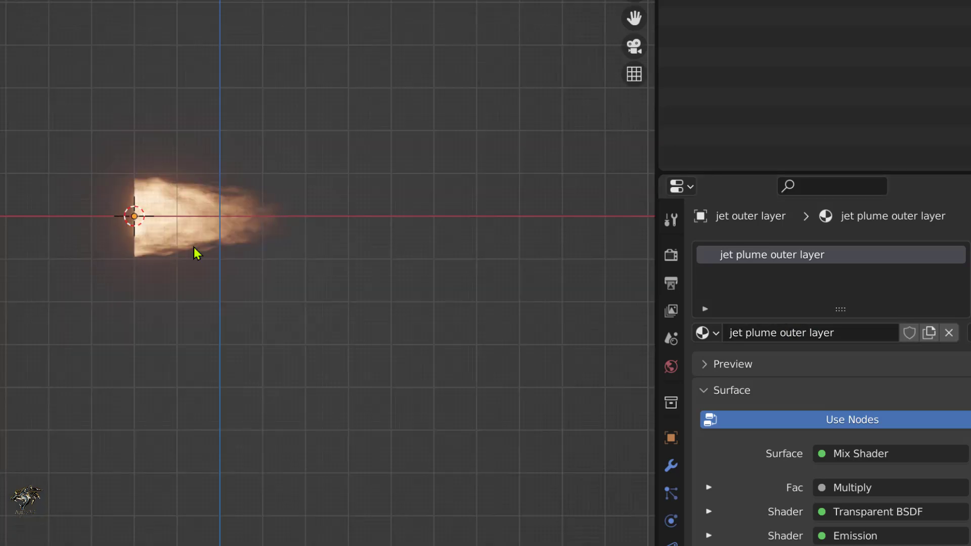
{"action": "scroll", "coordinate": [202, 238], "scroll_direction": "up", "scroll_amount": 6}
{"action": "middle_click_drag", "start_coordinate": [221, 243], "coordinate": [281, 314], "text": "shift"}
{"action": "scroll", "coordinate": [281, 314], "scroll_direction": "down", "scroll_amount": 3}
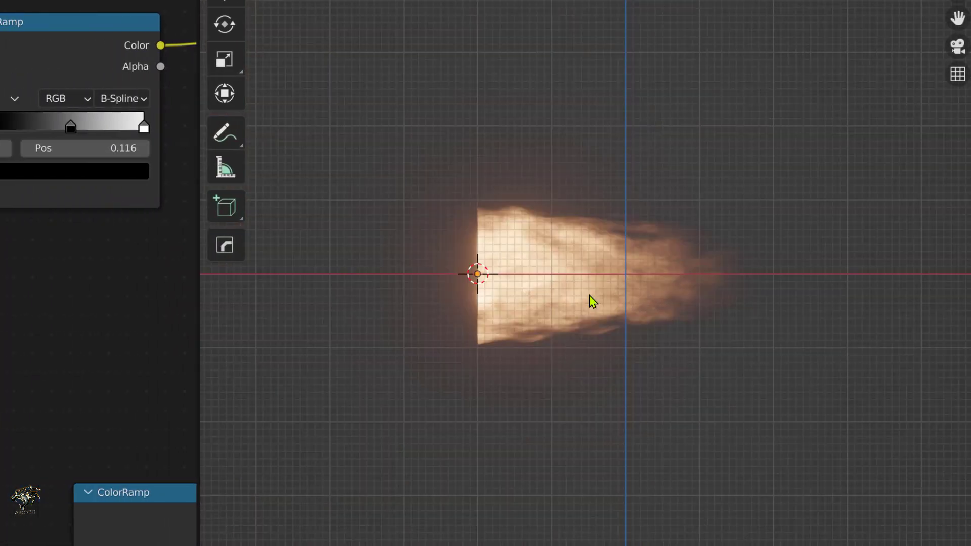
{"action": "middle_click_drag", "start_coordinate": [593, 302], "coordinate": [511, 303], "text": "shift"}
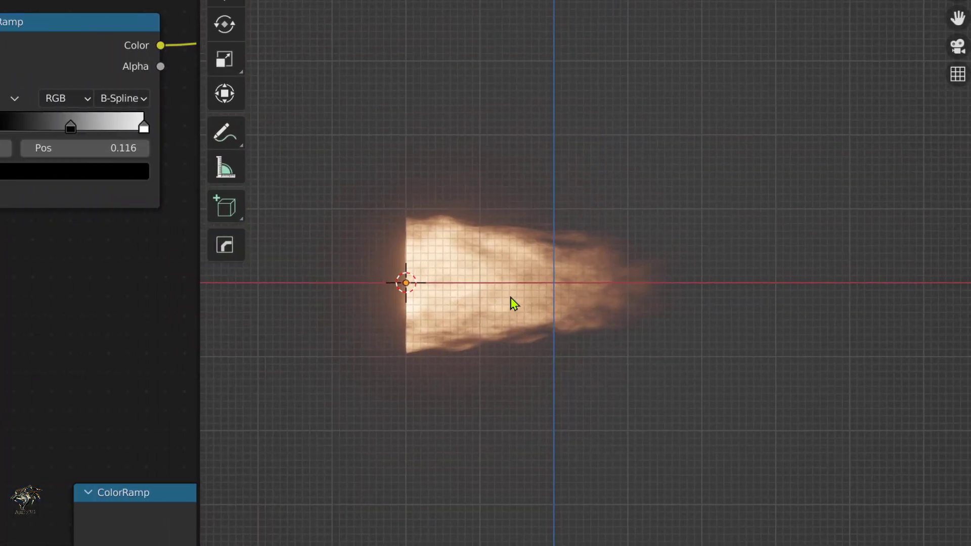
{"action": "left_click", "coordinate": [512, 307]}
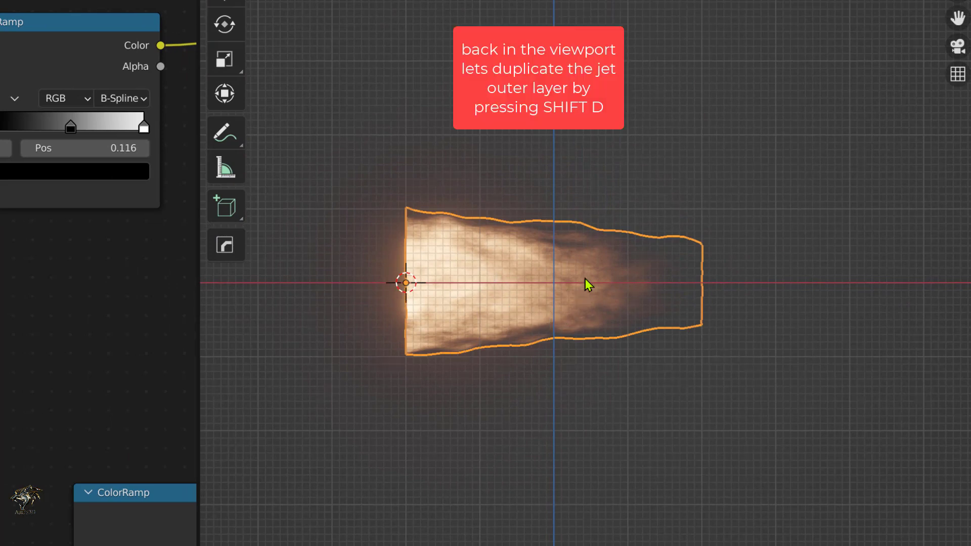
{"action": "key", "text": "shift+d"}
{"action": "key", "text": "Escape"}
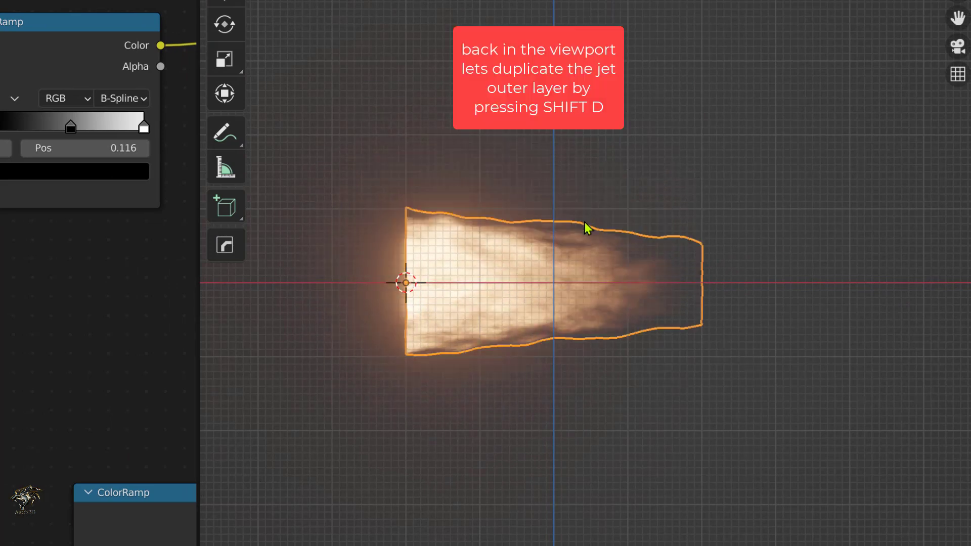
- Rename the duplicated jet outer layer object as "jet inner layer"
{"action": "double_click", "coordinate": [865, 96]}
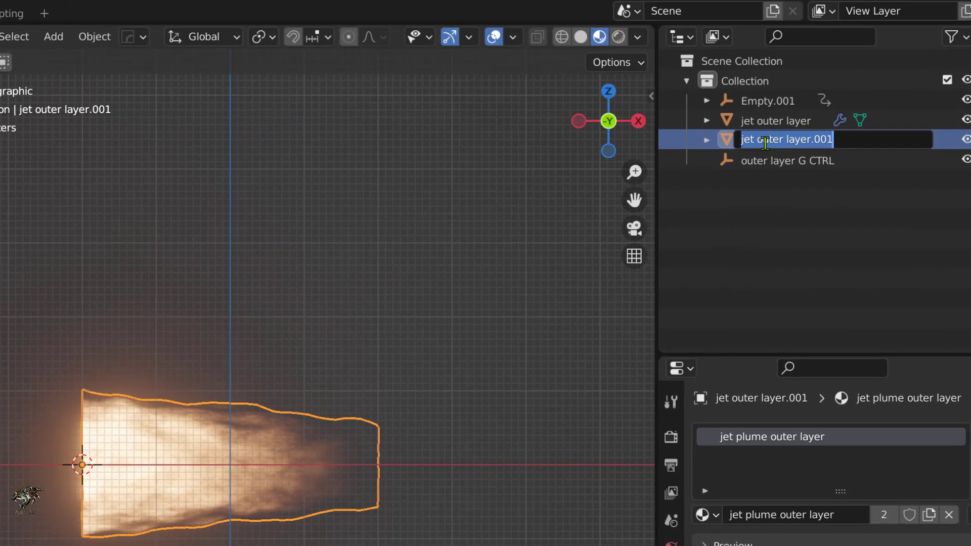
{"action": "double_click", "coordinate": [763, 141]}
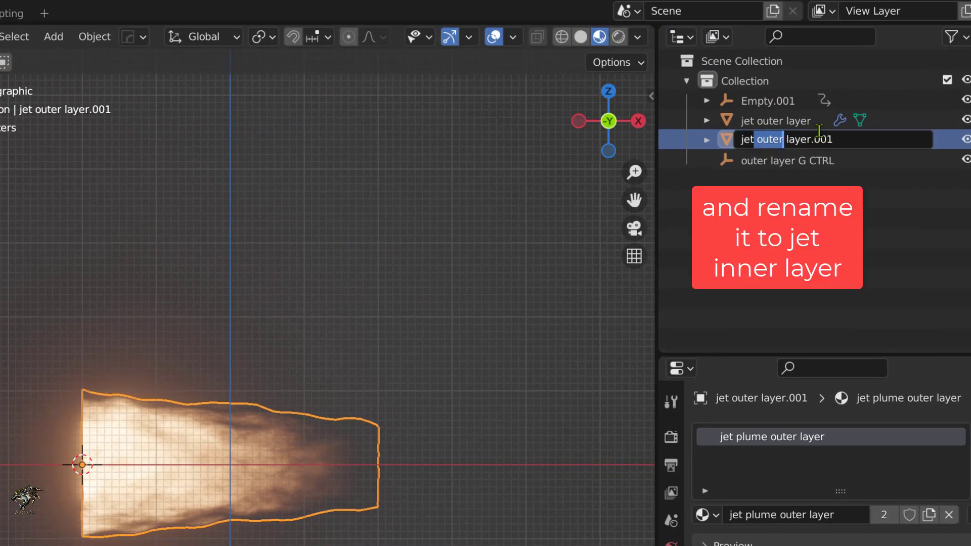
{"action": "key", "text": "BackSpace"}
{"action": "type", "text": "inner"}
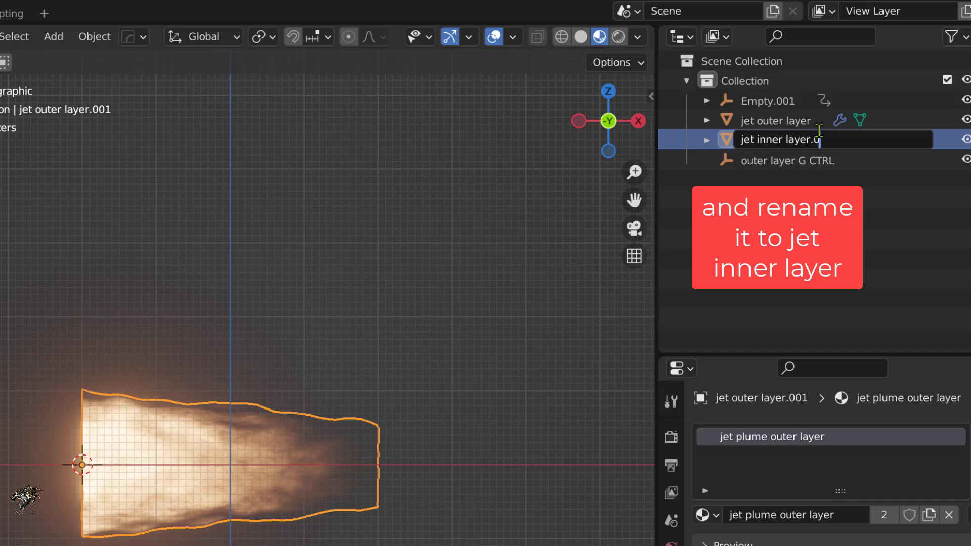
{"action": "key", "text": "Return"}
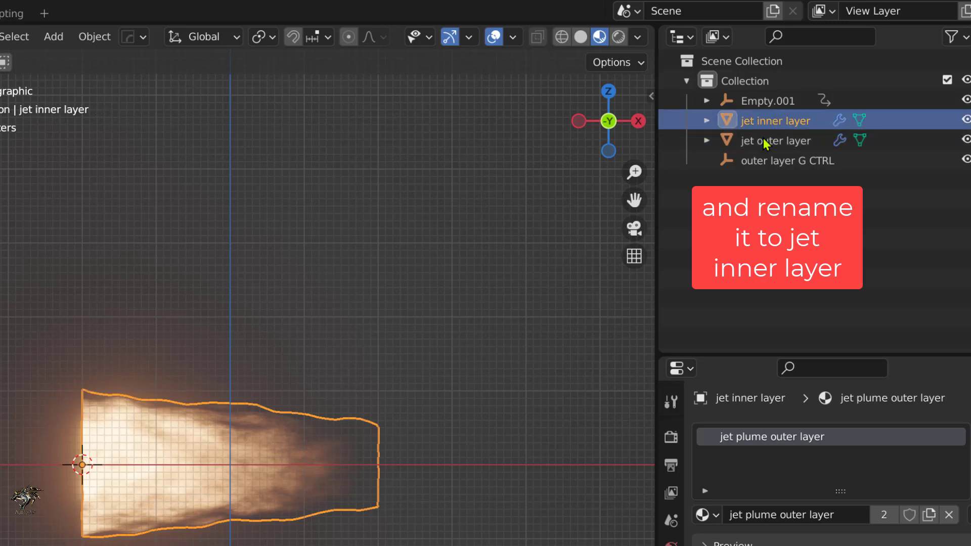
- Give the jet inner layer its own copy of the shared material and name it "jet plume inner layer"
{"action": "left_click", "coordinate": [776, 173]}
{"action": "left_click", "coordinate": [787, 124]}
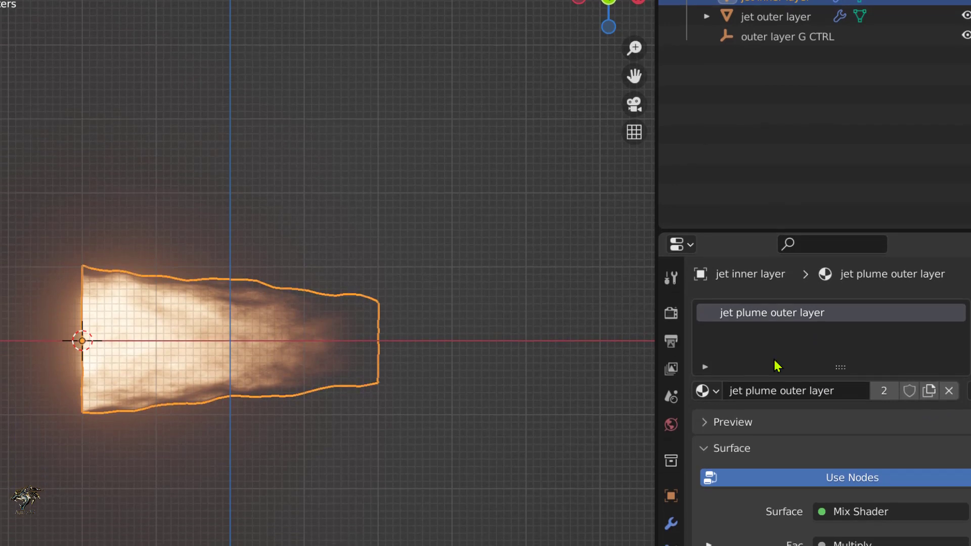
{"action": "left_click", "coordinate": [929, 393]}
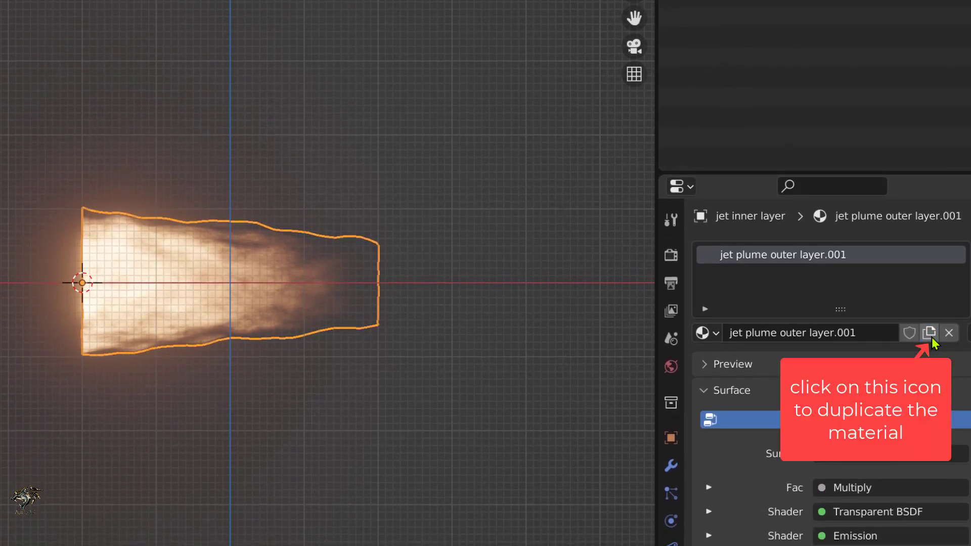
{"action": "double_click", "coordinate": [826, 333]}
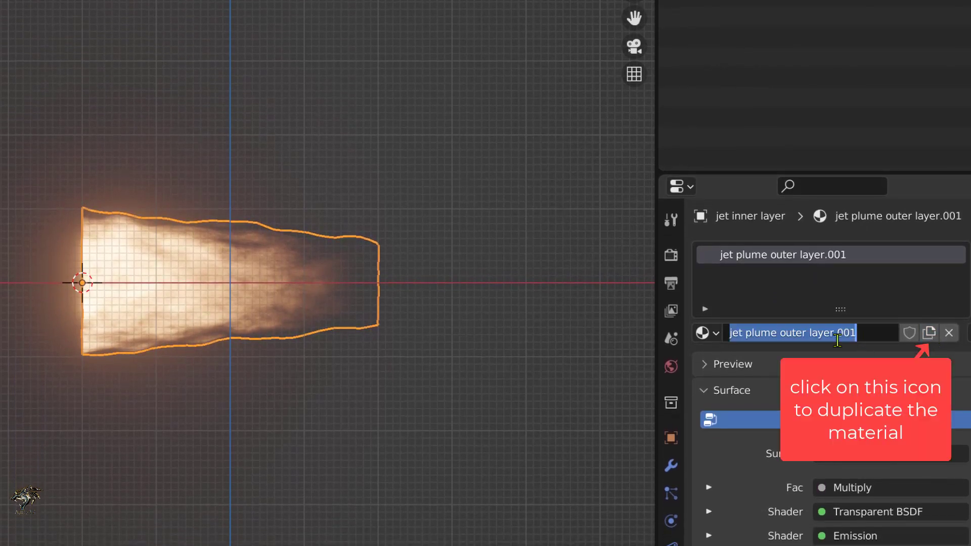
{"action": "double_click", "coordinate": [790, 335]}
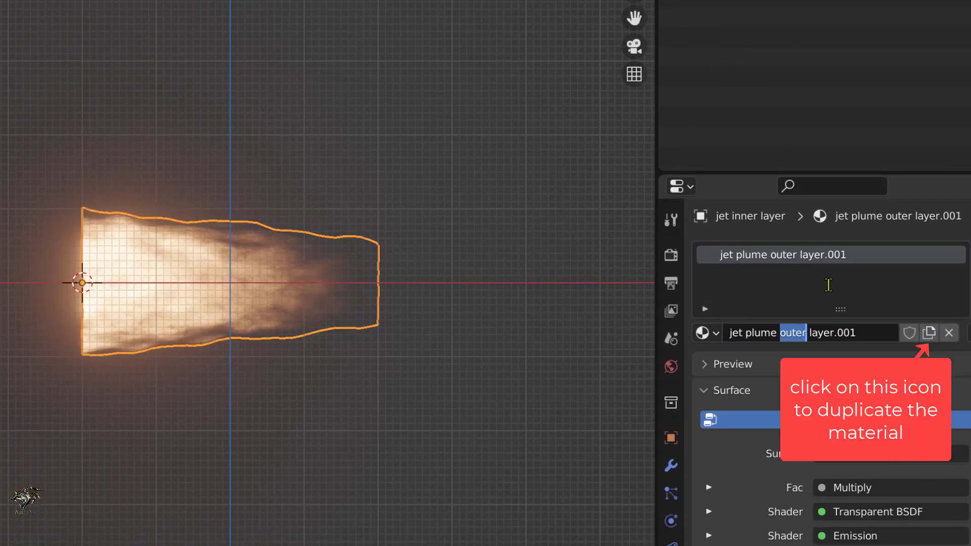
{"action": "type", "text": "inner"}
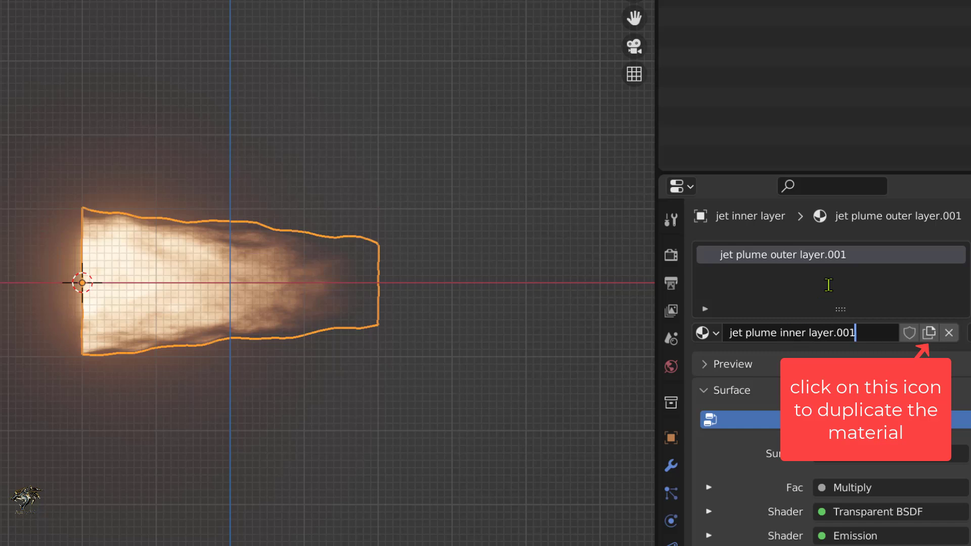
{"action": "key", "text": "Return"}
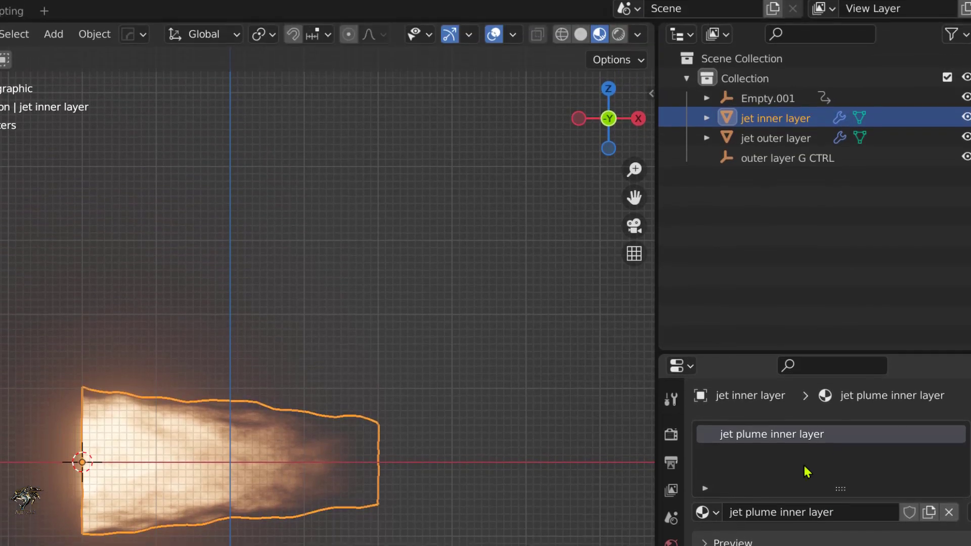
- Scale the jet inner layer down uniformly to 0.700 on all axes
{"action": "left_click", "coordinate": [766, 131]}
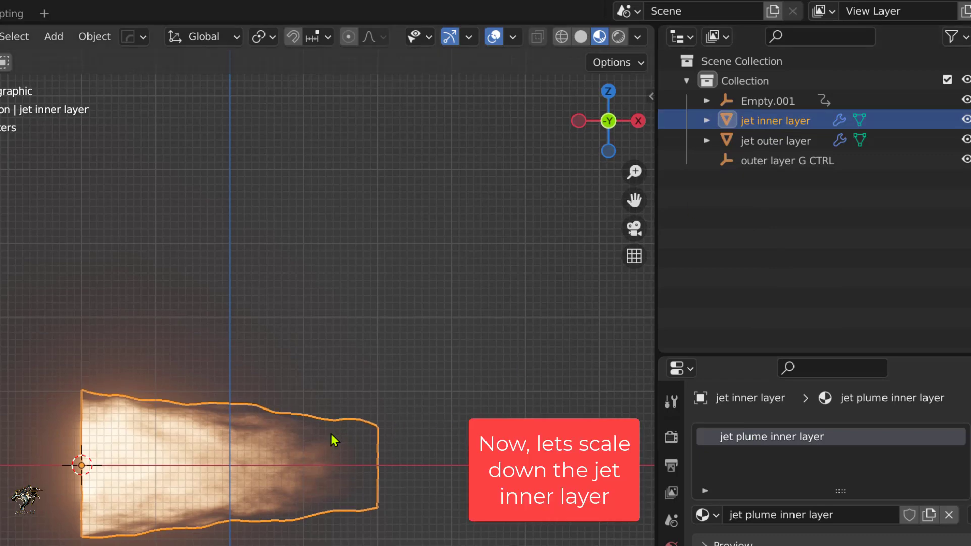
{"action": "key", "text": "s"}
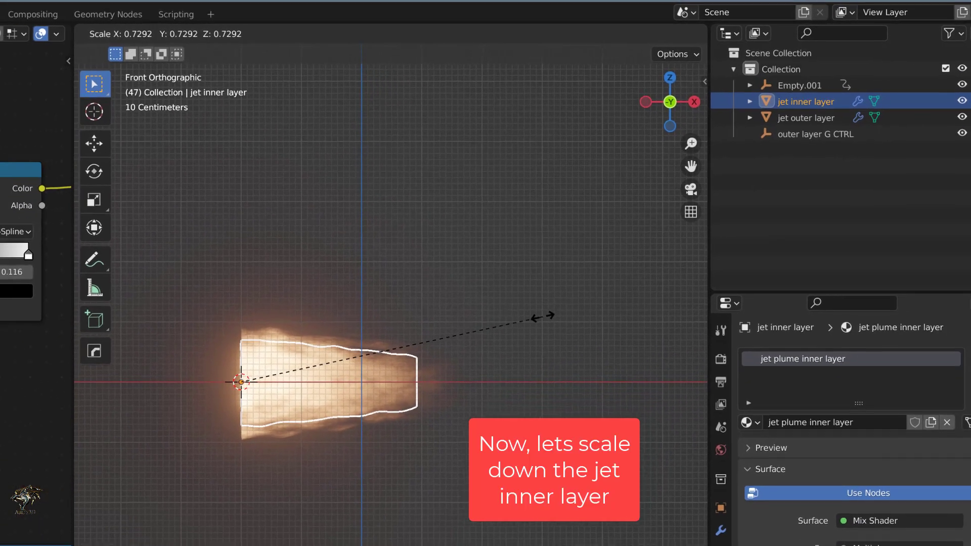
{"action": "left_click", "coordinate": [579, 288]}
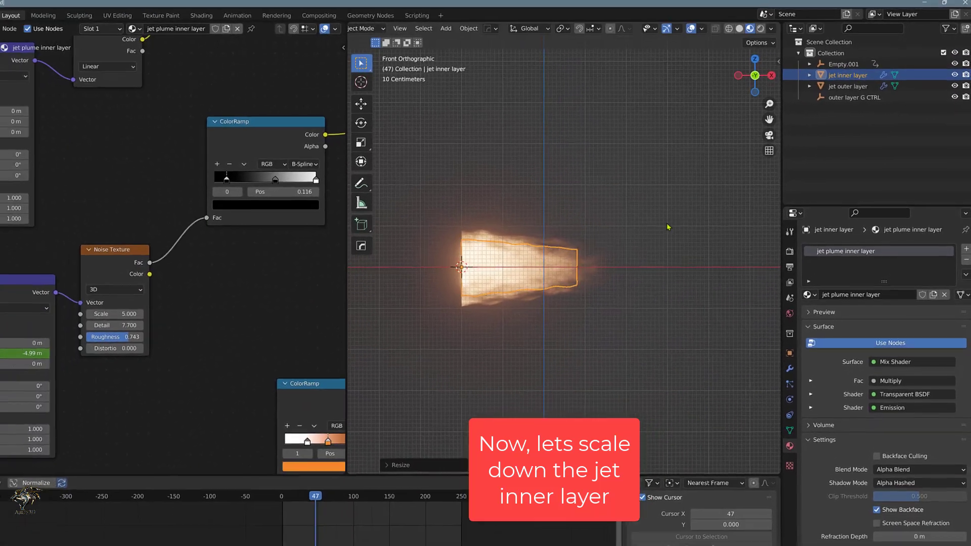
{"action": "left_click", "coordinate": [460, 435]}
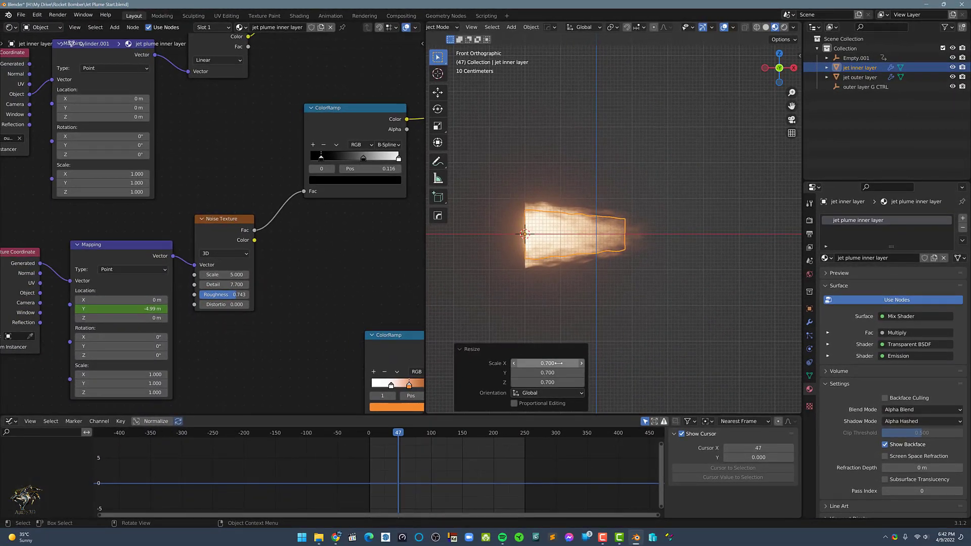
- Scale the jet inner layer along the X axis only, with a factor of 1.800
{"action": "key", "text": "s"}
{"action": "key", "text": "x"}
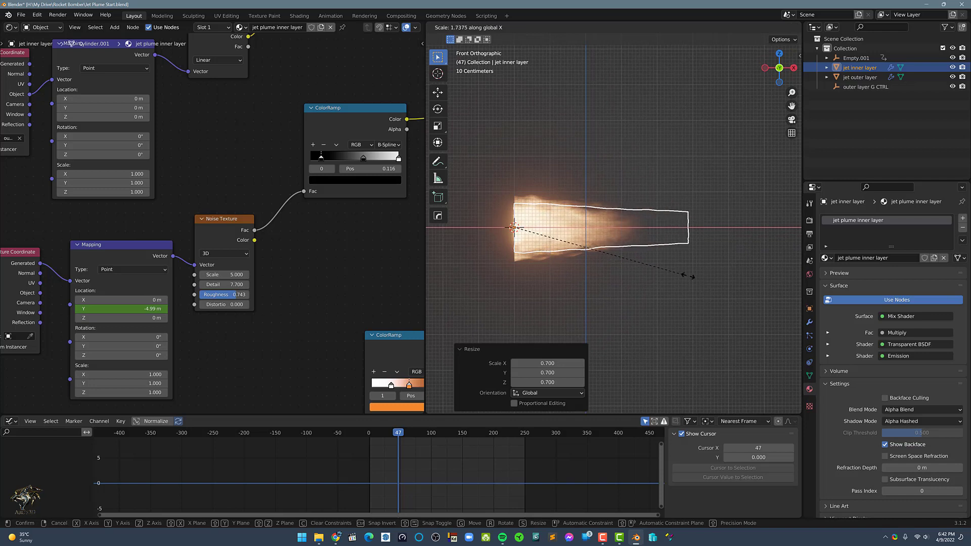
{"action": "left_click", "coordinate": [689, 284]}
{"action": "left_click", "coordinate": [556, 363]}
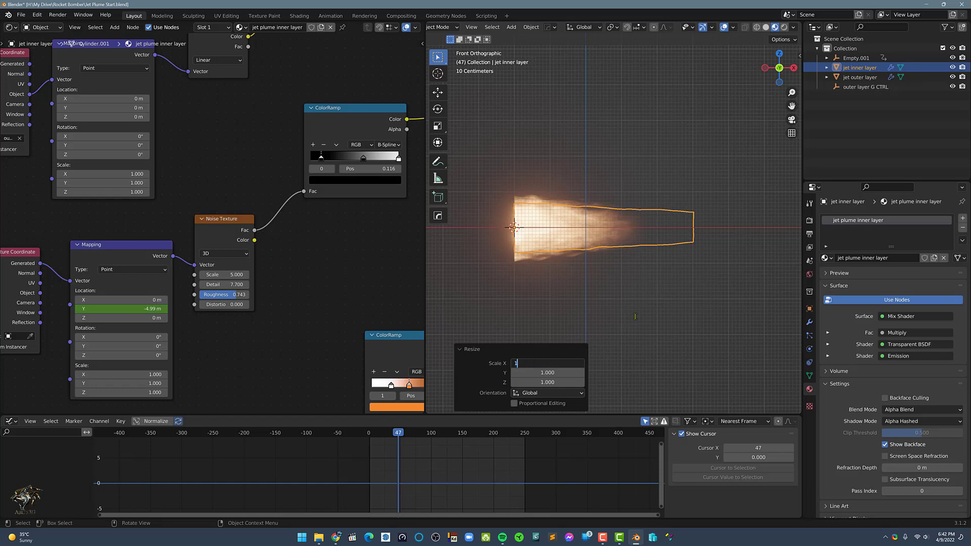
{"action": "key", "text": "Return"}
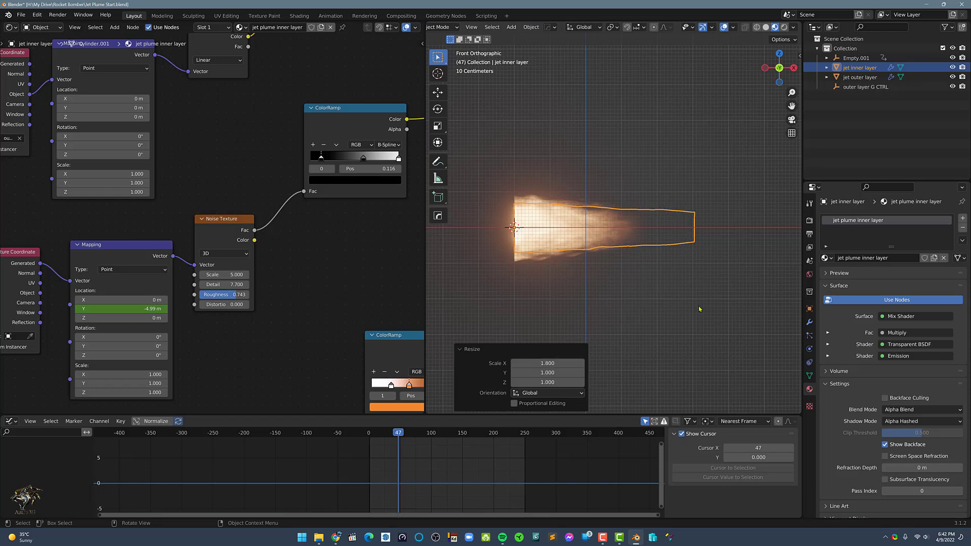
{"action": "left_click", "coordinate": [721, 206]}
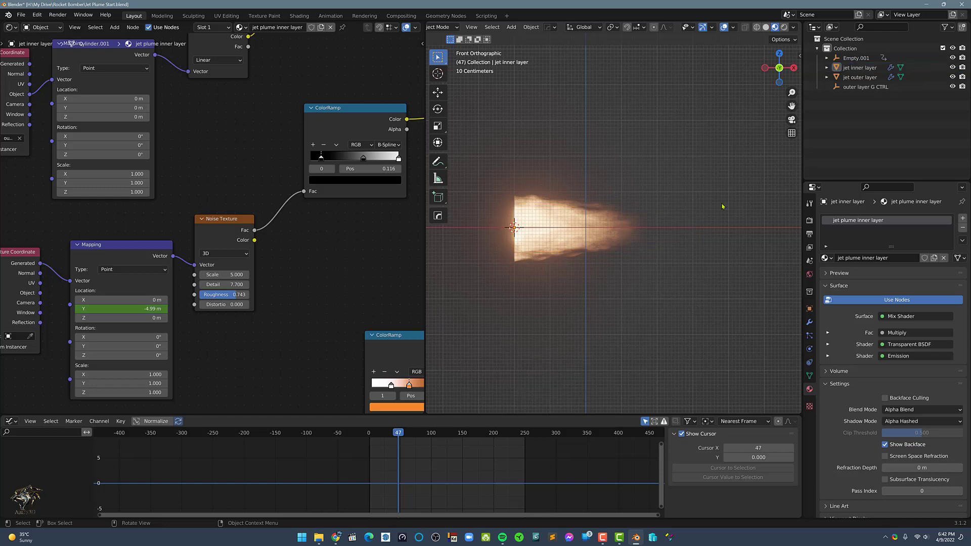
- Duplicate the outer layer G CTRL empty in place and rename the copy "inner layer G CTRL"
{"action": "left_click", "coordinate": [865, 88]}
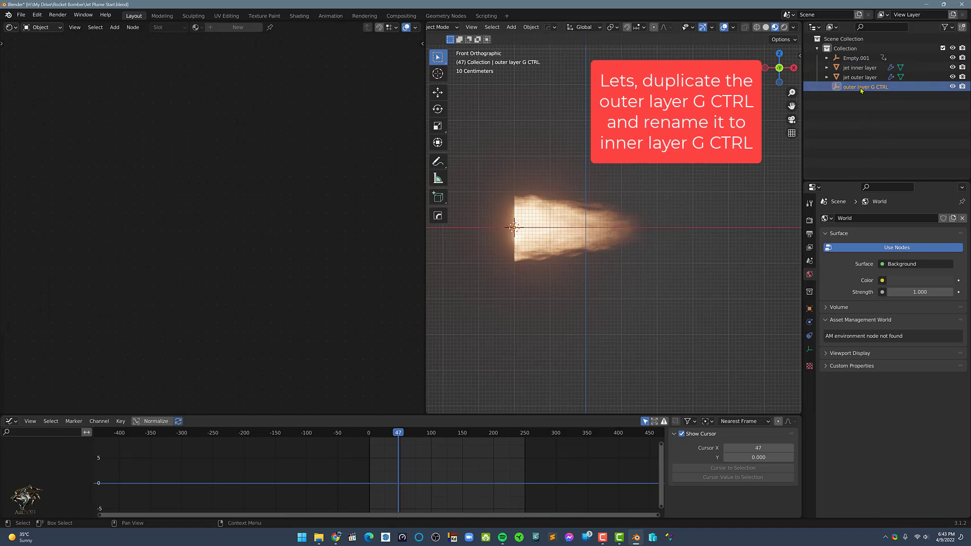
{"action": "key", "text": "shift+d"}
{"action": "key", "text": "Escape"}
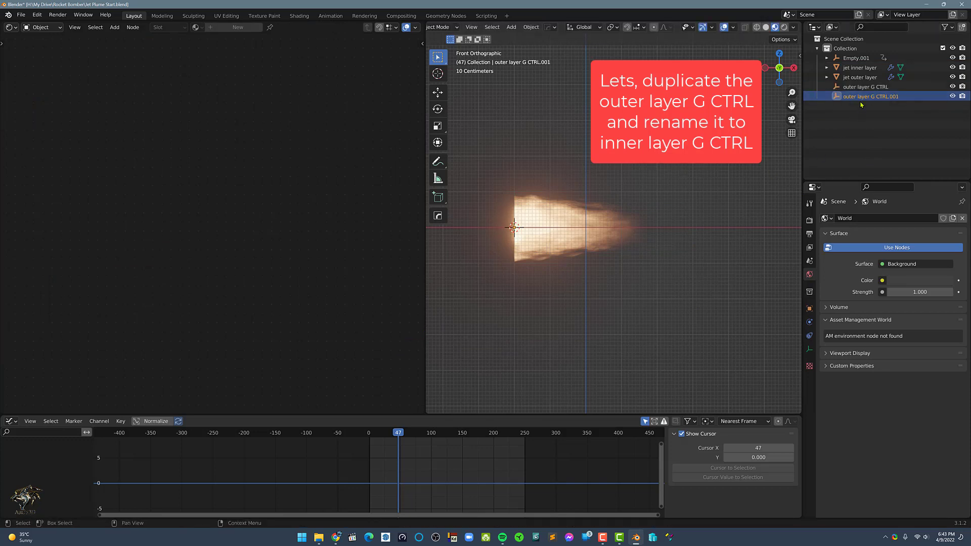
{"action": "double_click", "coordinate": [862, 97]}
{"action": "key", "text": "Home"}
{"action": "key", "text": "ctrl+shift+Right"}
{"action": "key", "text": "BackSpace"}
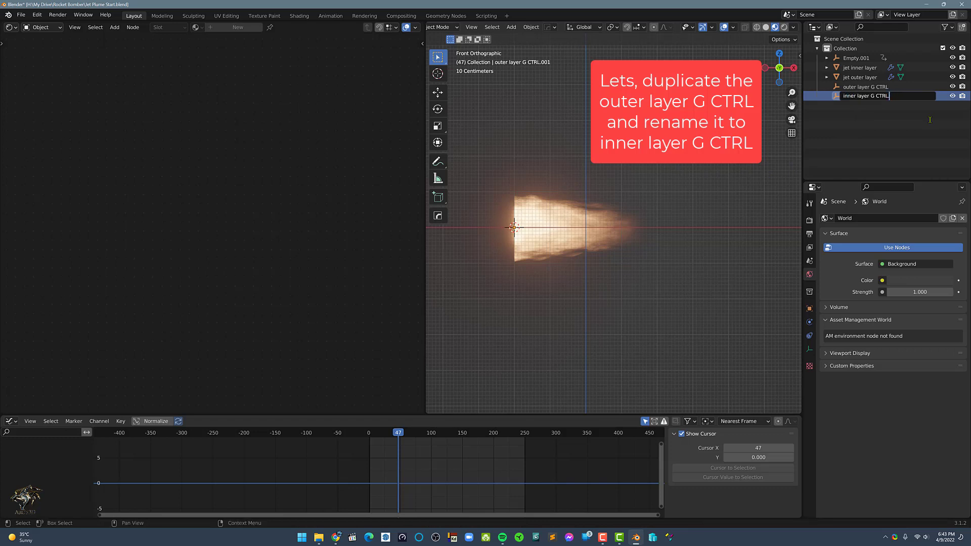
{"action": "key", "text": "Return"}
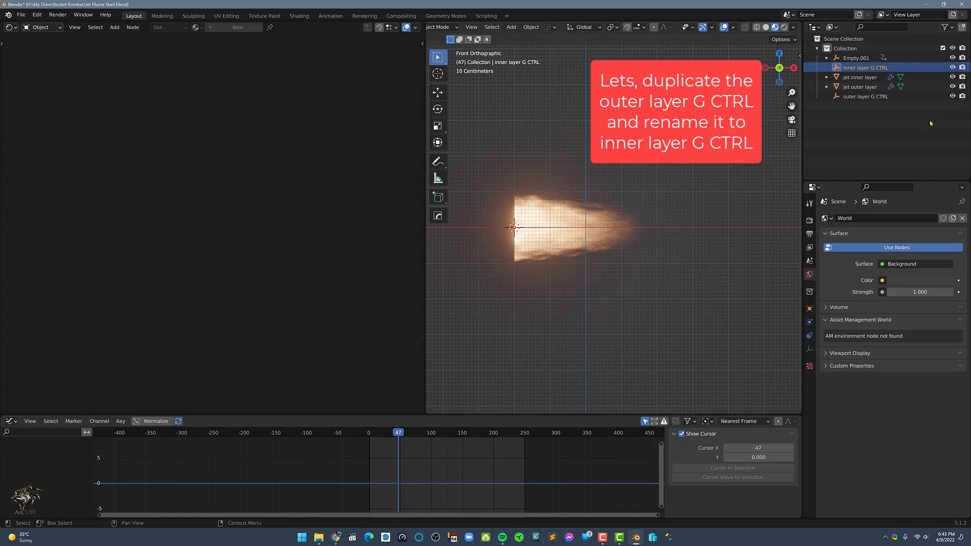
{"action": "left_click", "coordinate": [929, 123]}
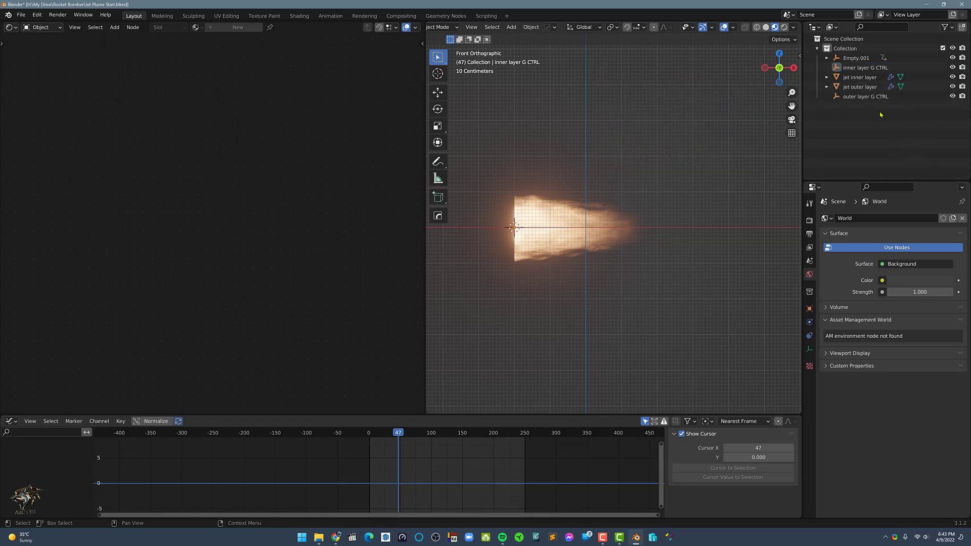
- In the jet inner layer's material, widen the gradient's Texture Coordinate node and set its object to inner layer G CTRL
{"action": "left_click", "coordinate": [866, 78]}
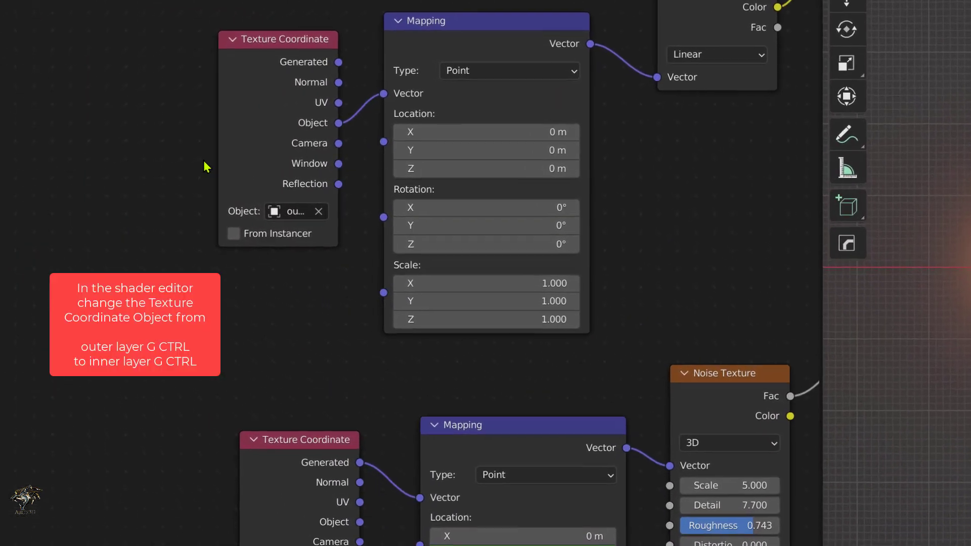
{"action": "left_click_drag", "start_coordinate": [226, 150], "coordinate": [111, 154]}
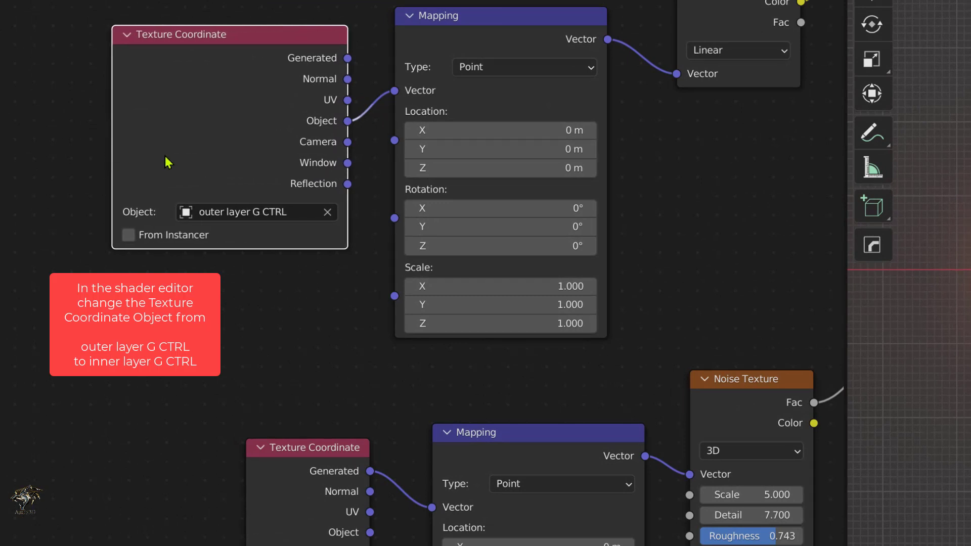
{"action": "middle_click_drag", "start_coordinate": [358, 259], "coordinate": [323, 245]}
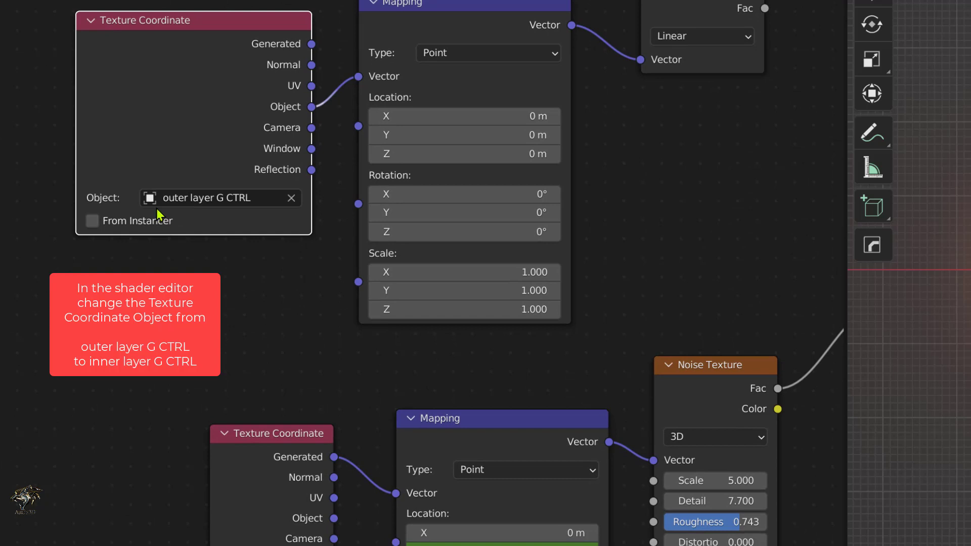
{"action": "left_click", "coordinate": [193, 202]}
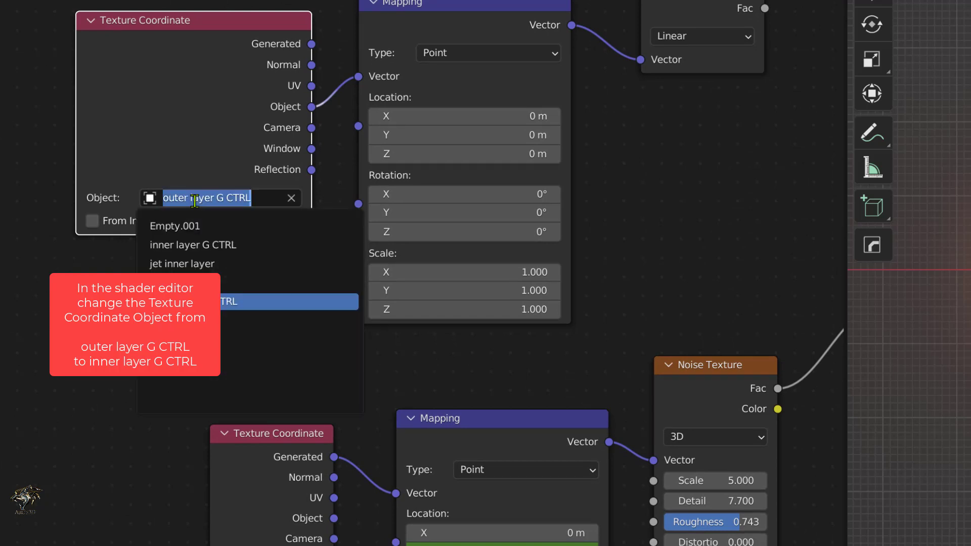
{"action": "left_click", "coordinate": [232, 243]}
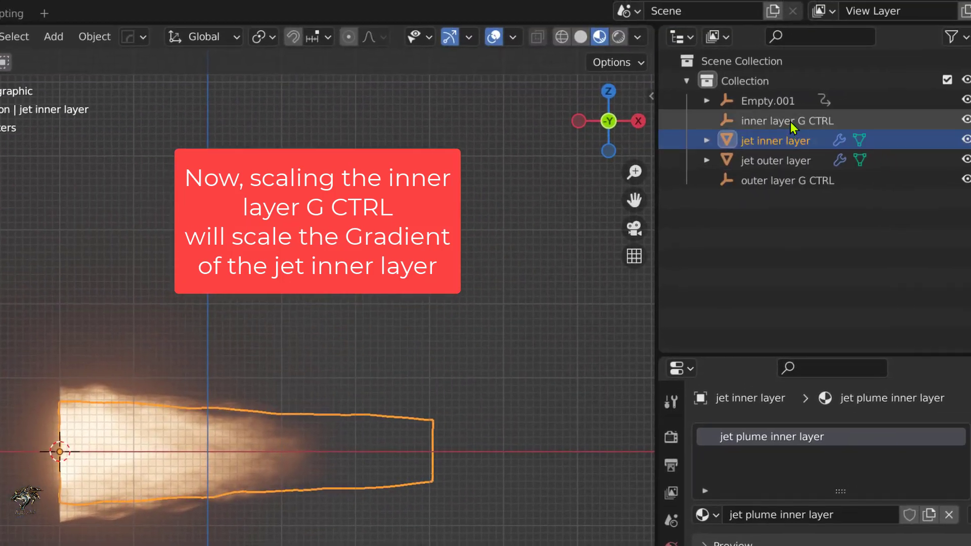
- Scale the inner layer G CTRL empty up along the X axis to stretch the inner plume's gradient
{"action": "left_click", "coordinate": [792, 123]}
{"action": "key", "text": "s"}
{"action": "key", "text": "x"}
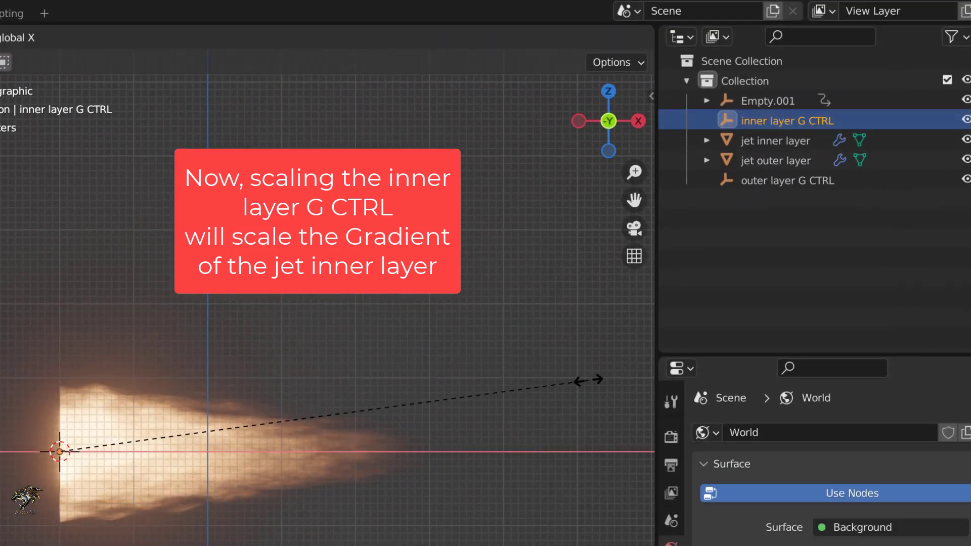
{"action": "left_click", "coordinate": [587, 380]}
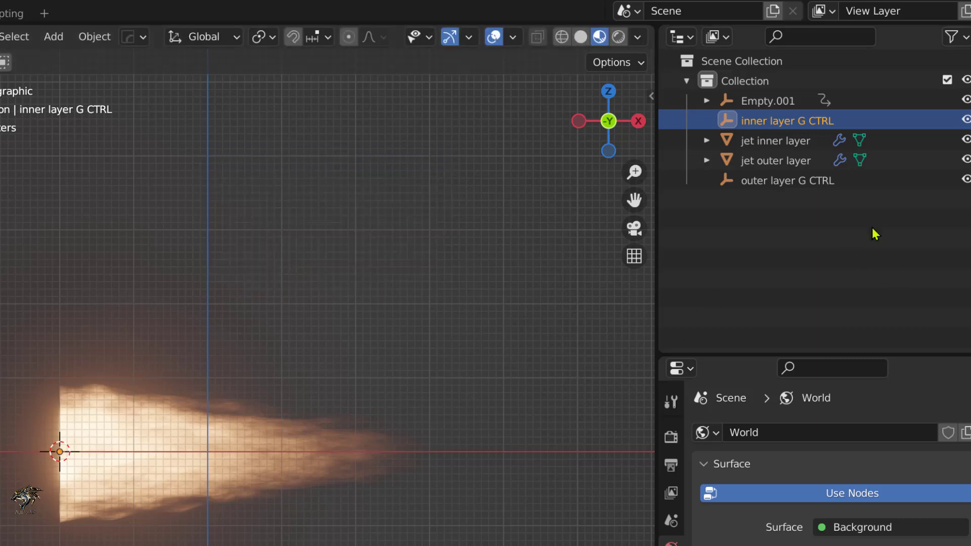
- In the jet inner layer's material, recolour the orange middle stop of the emission ColorRamp to light purple
{"action": "left_click", "coordinate": [791, 142]}
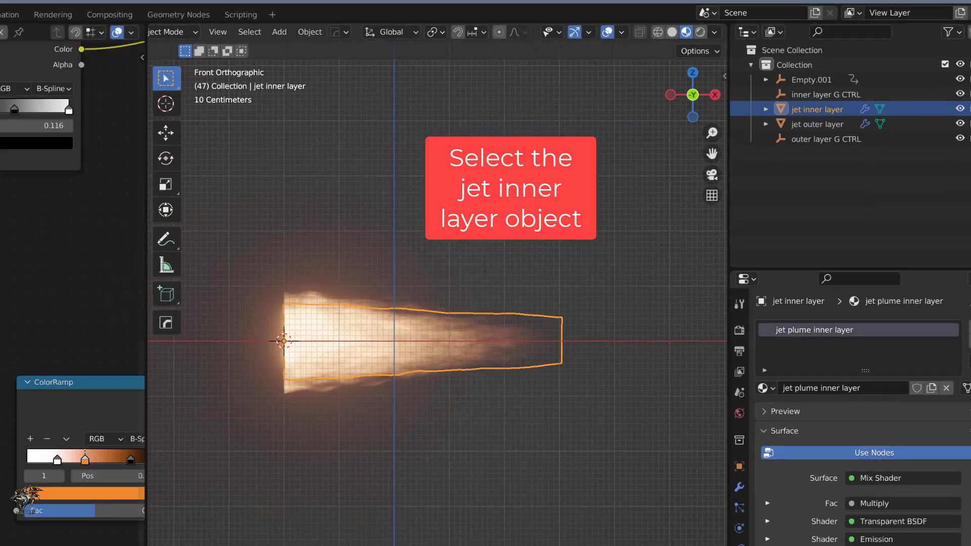
{"action": "middle_click_drag", "start_coordinate": [221, 217], "coordinate": [174, 134]}
{"action": "scroll", "coordinate": [253, 169], "scroll_direction": "up", "scroll_amount": 3}
{"action": "middle_click_drag", "start_coordinate": [257, 161], "coordinate": [252, 134]}
{"action": "scroll", "coordinate": [244, 187], "scroll_direction": "up", "scroll_amount": 1}
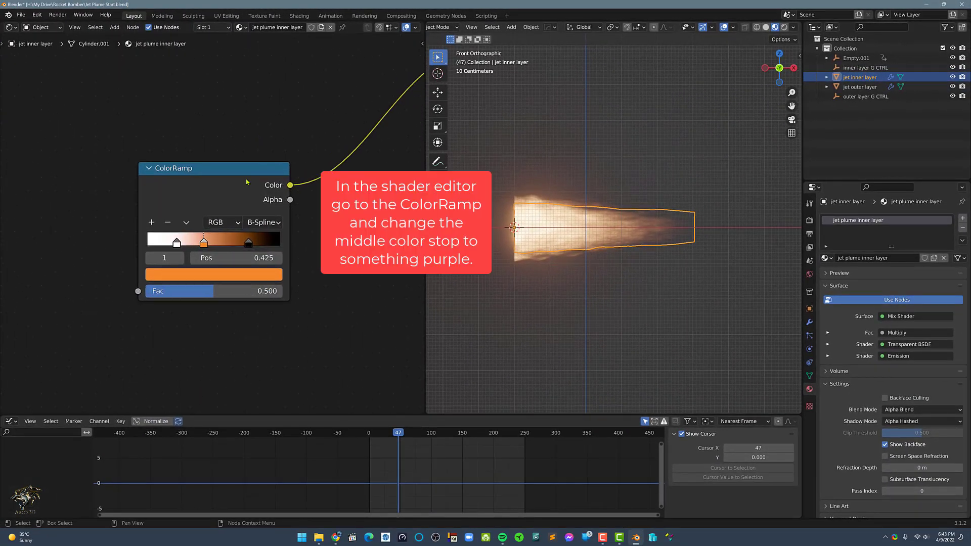
{"action": "left_click", "coordinate": [207, 273]}
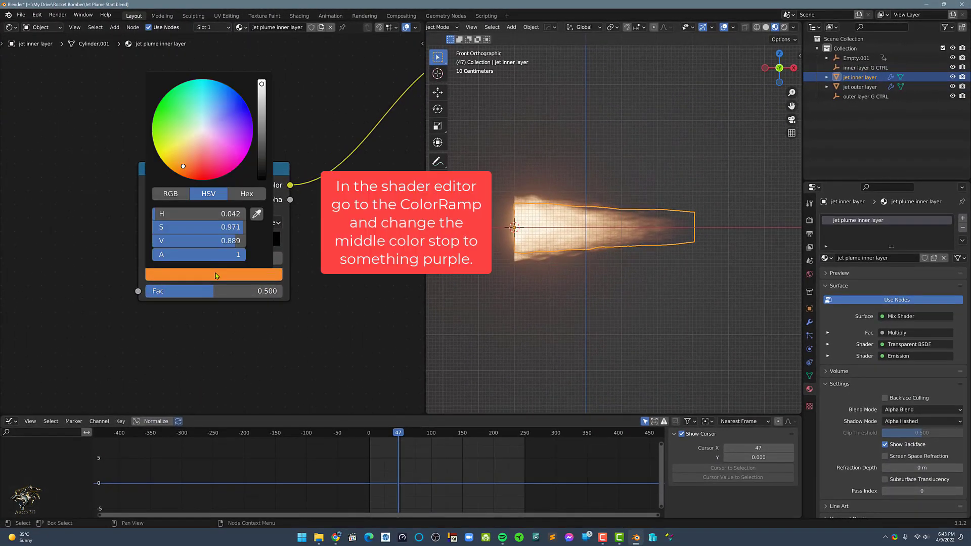
{"action": "left_click", "coordinate": [221, 126]}
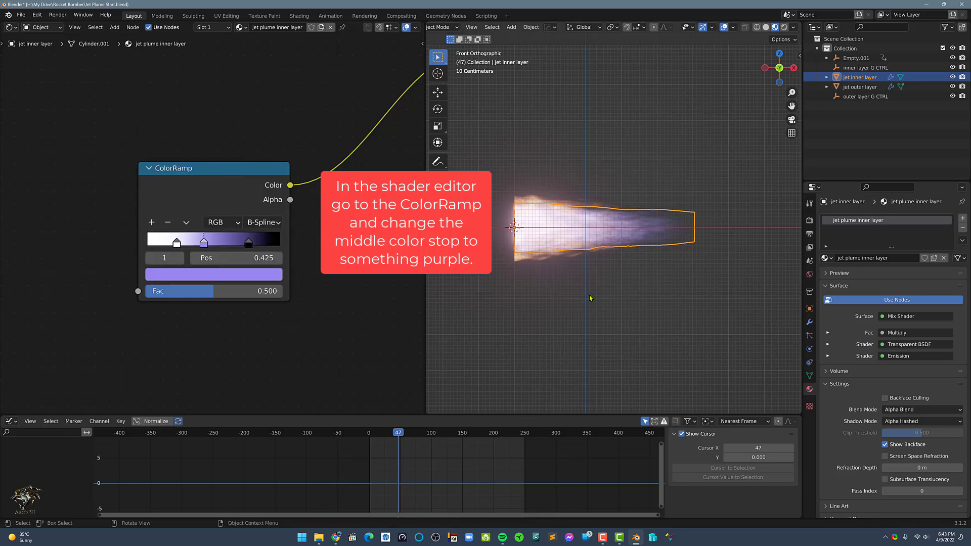
- Preview the animated plume in perspective and isolate the jet inner layer in local view, seen from the front
{"action": "middle_click_drag", "start_coordinate": [590, 299], "coordinate": [580, 251]}
{"action": "key", "text": "space"}
{"action": "scroll", "coordinate": [535, 210], "scroll_direction": "up", "scroll_amount": 3}
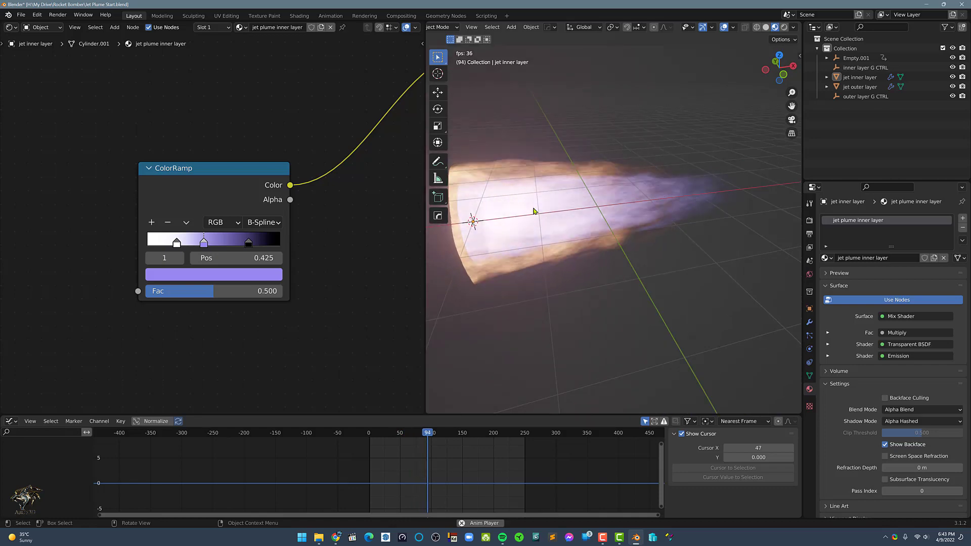
{"action": "middle_click_drag", "start_coordinate": [535, 211], "coordinate": [609, 235]}
{"action": "left_click", "coordinate": [609, 235]}
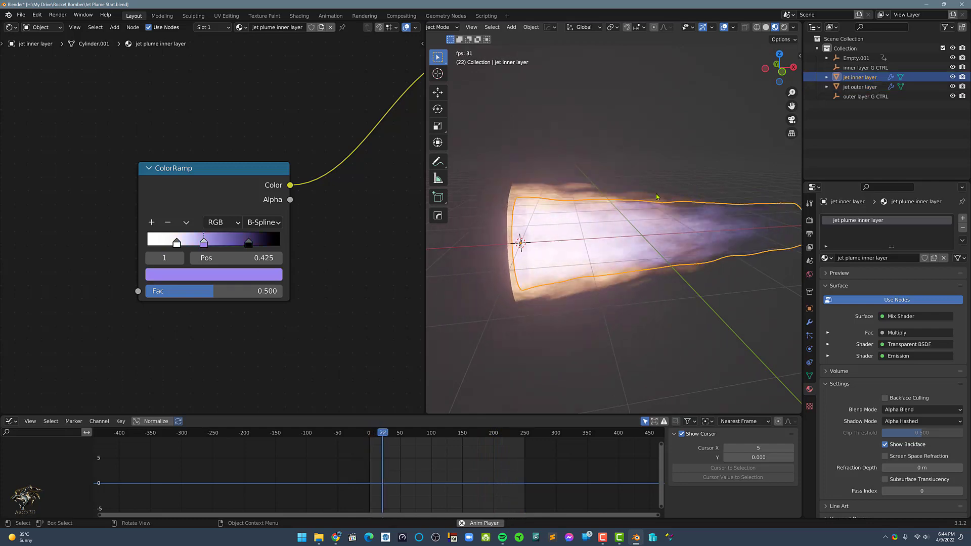
{"action": "key", "text": "alt+q"}
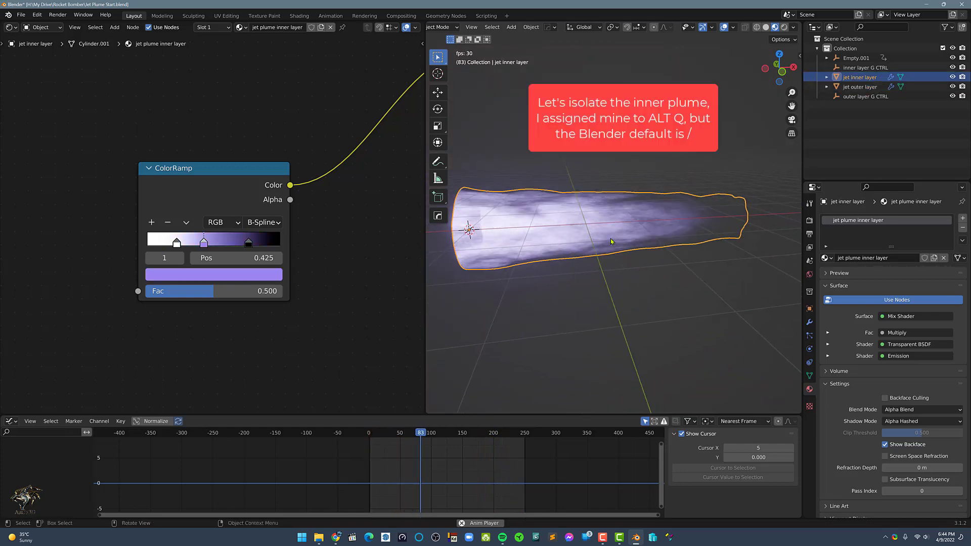
{"action": "key", "text": "grave"}
{"action": "left_click", "coordinate": [650, 239]}
{"action": "key", "text": "grave"}
{"action": "left_click", "coordinate": [571, 212]}
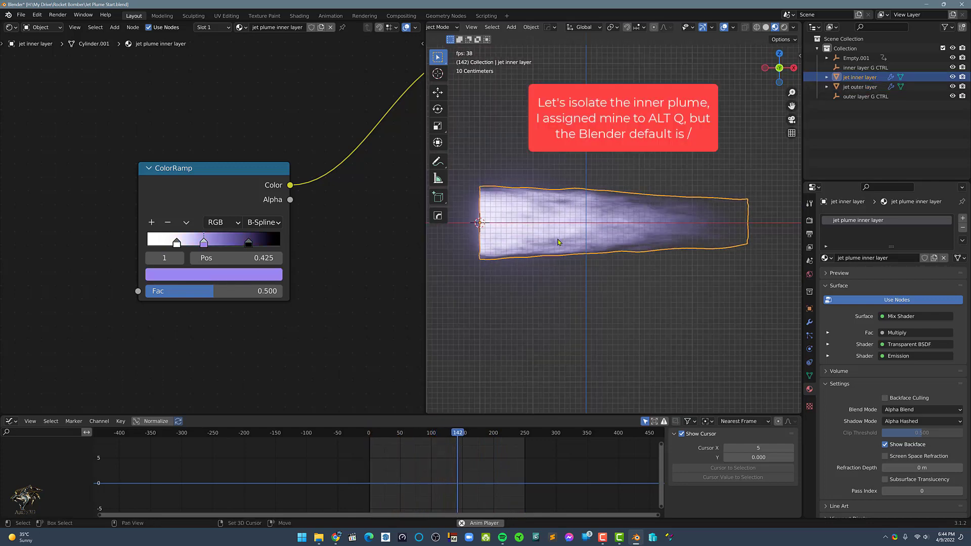
{"action": "left_click", "coordinate": [614, 281]}
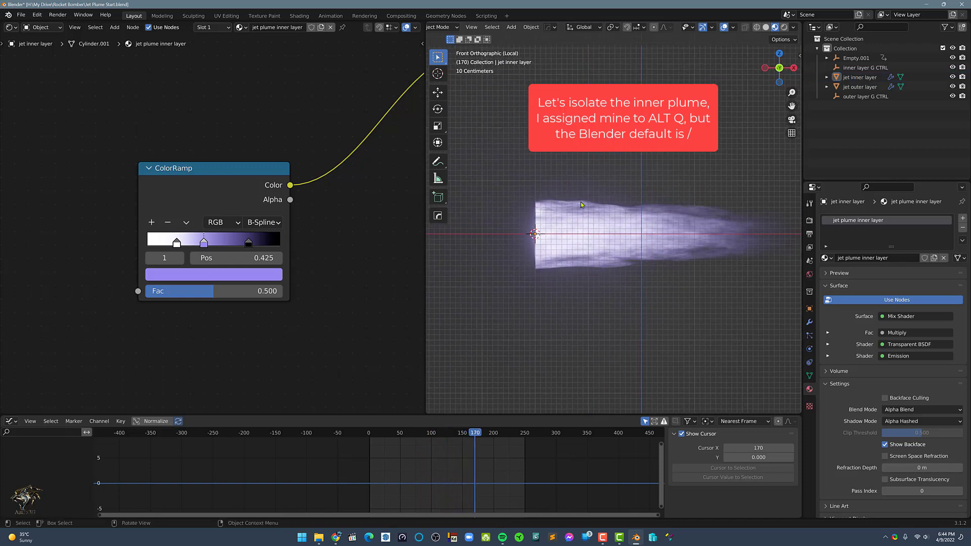
{"action": "scroll", "coordinate": [581, 204], "scroll_direction": "up", "scroll_amount": 4}
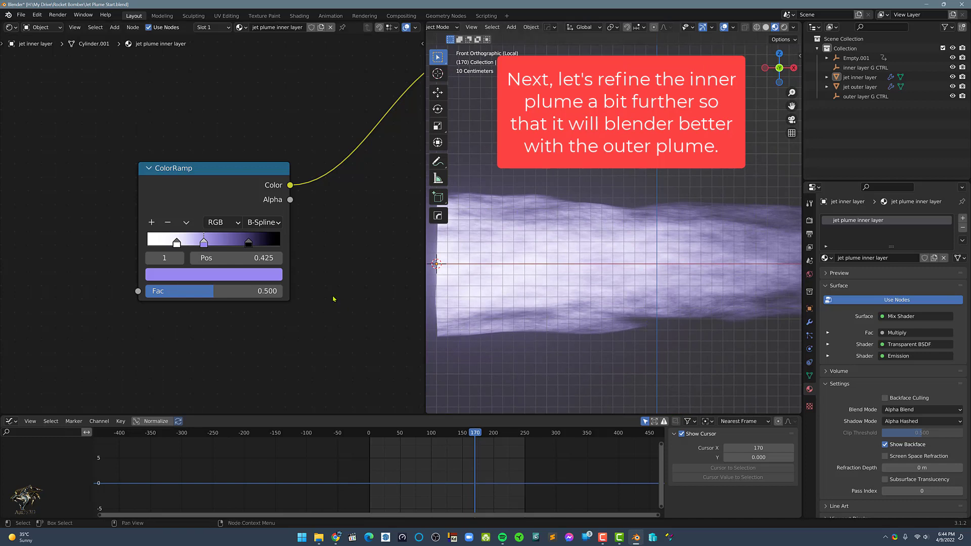
- Duplicate the Fresnel node together with its ColorRamp and place the copies just below the purple ColorRamp
{"action": "scroll", "coordinate": [333, 299], "scroll_direction": "down", "scroll_amount": 5}
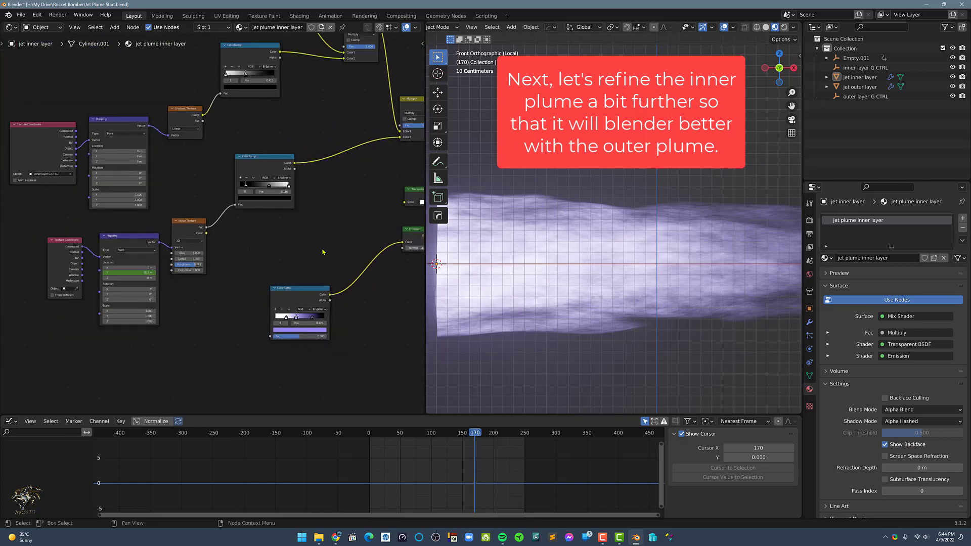
{"action": "middle_click_drag", "start_coordinate": [340, 199], "coordinate": [294, 279]}
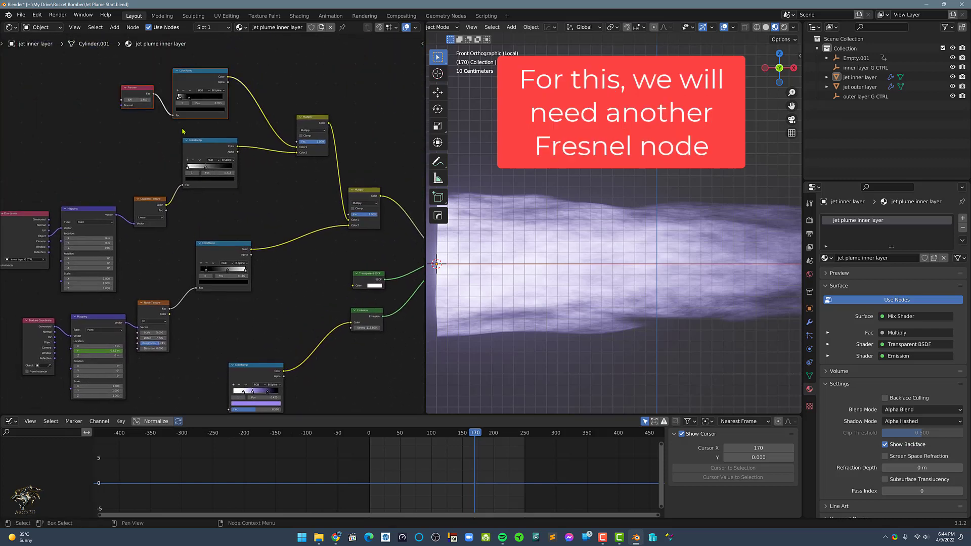
{"action": "middle_click_drag", "start_coordinate": [191, 123], "coordinate": [192, 110]}
{"action": "key", "text": "shift+d"}
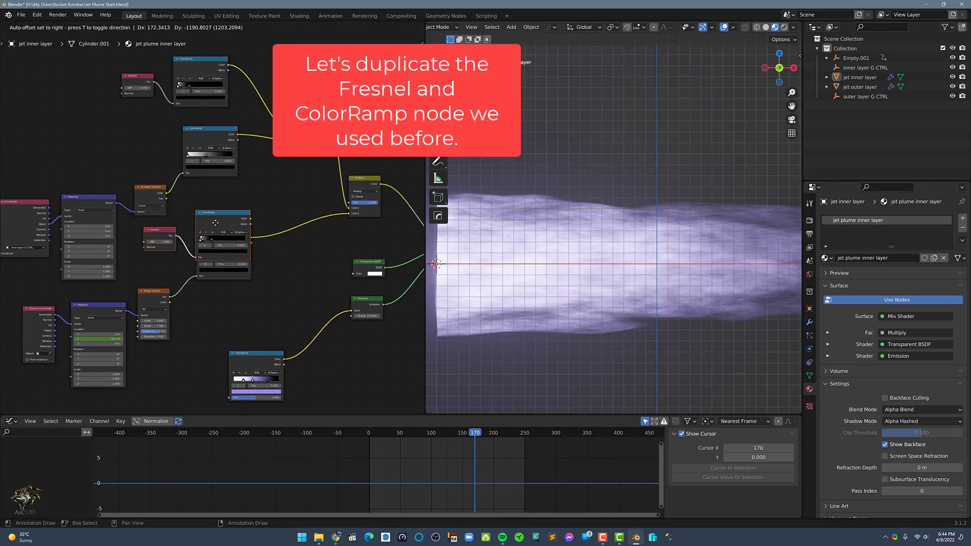
{"action": "left_click", "coordinate": [233, 341]}
{"action": "middle_click_drag", "start_coordinate": [232, 342], "coordinate": [225, 208]}
{"action": "key", "text": "g"}
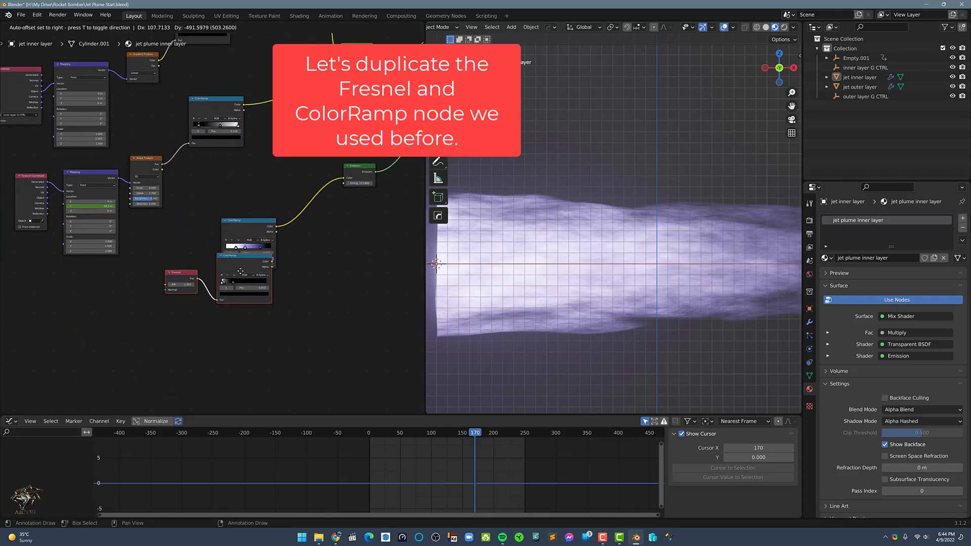
{"action": "left_click", "coordinate": [241, 289]}
- Combine the purple ColorRamp and the duplicated Fresnel ColorRamp with a Mix node feeding the Emission colour
{"action": "scroll", "coordinate": [251, 273], "scroll_direction": "up", "scroll_amount": 3}
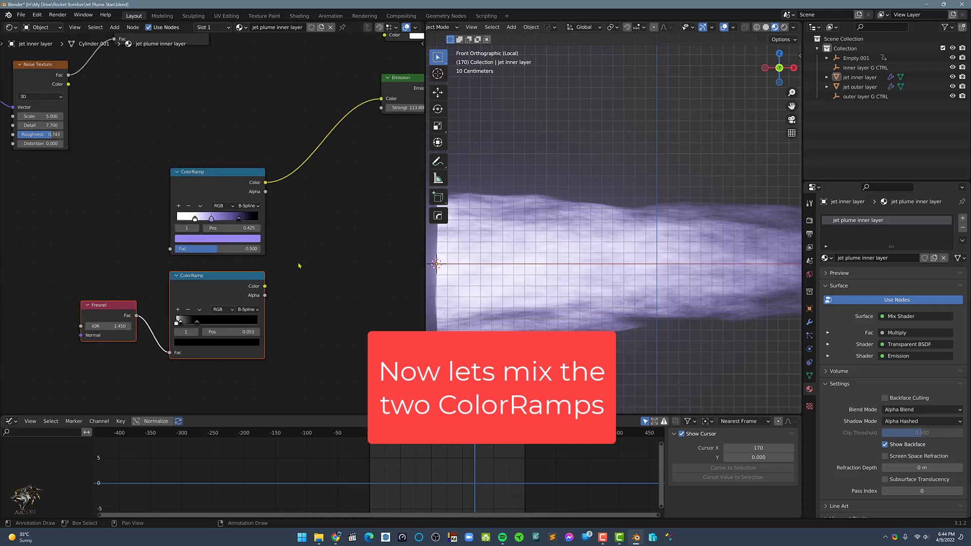
{"action": "right_click_drag", "start_coordinate": [221, 239], "coordinate": [221, 306], "text": "ctrl+shift"}
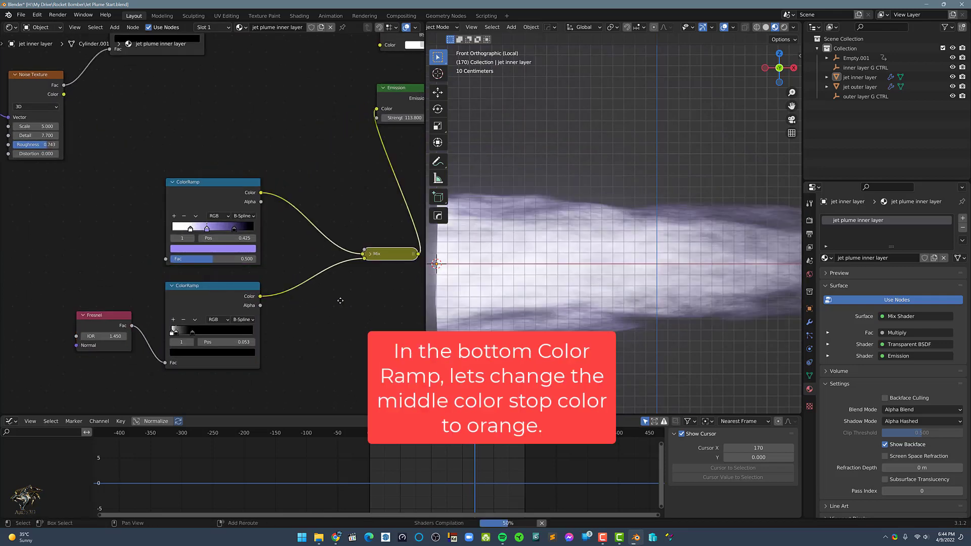
- Set the middle stop of the duplicated Fresnel ColorRamp to dark orange with hue 0.042, saturation 0.984 and value 0.177
{"action": "middle_click_drag", "start_coordinate": [337, 302], "coordinate": [288, 295]}
{"action": "scroll", "coordinate": [152, 313], "scroll_direction": "up", "scroll_amount": 4}
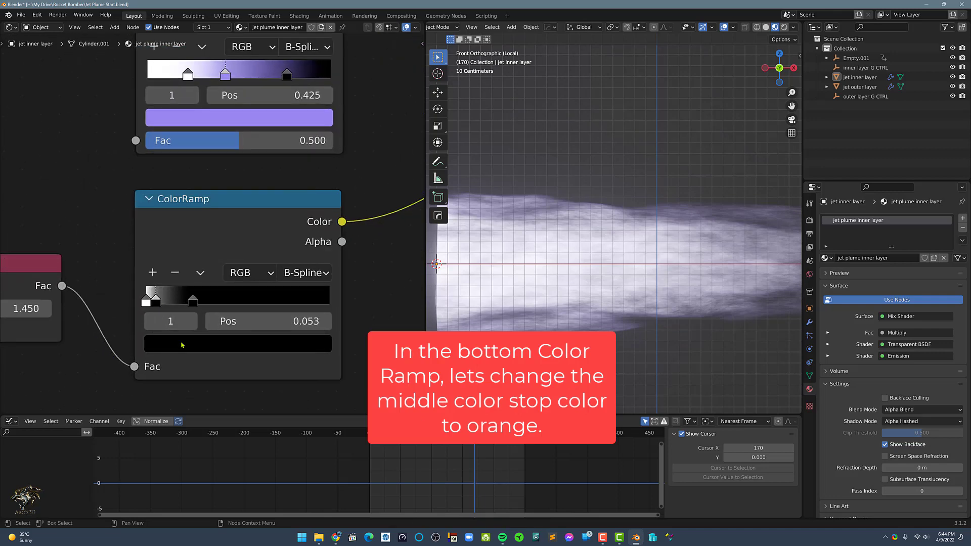
{"action": "left_click", "coordinate": [219, 348]}
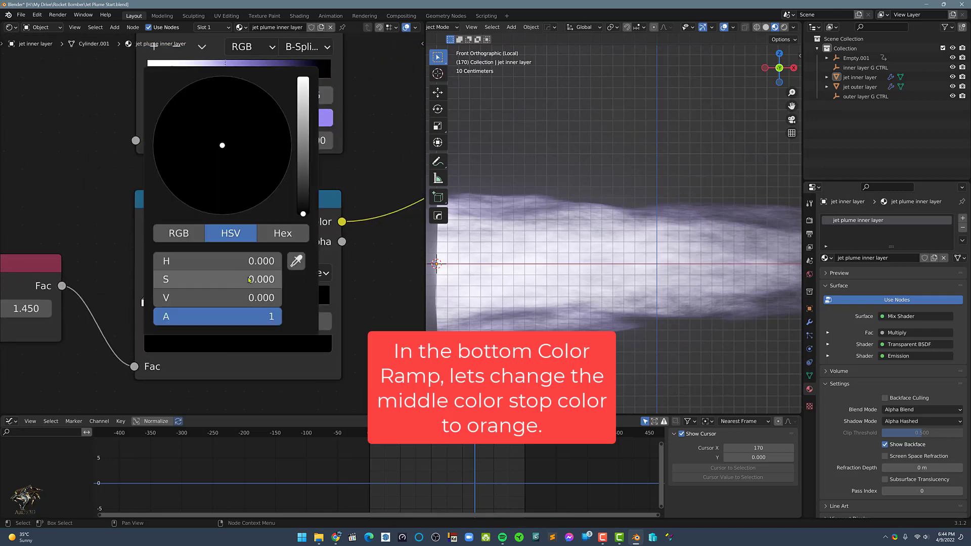
{"action": "left_click_drag", "start_coordinate": [305, 167], "coordinate": [304, 150]}
{"action": "left_click_drag", "start_coordinate": [205, 196], "coordinate": [193, 208]}
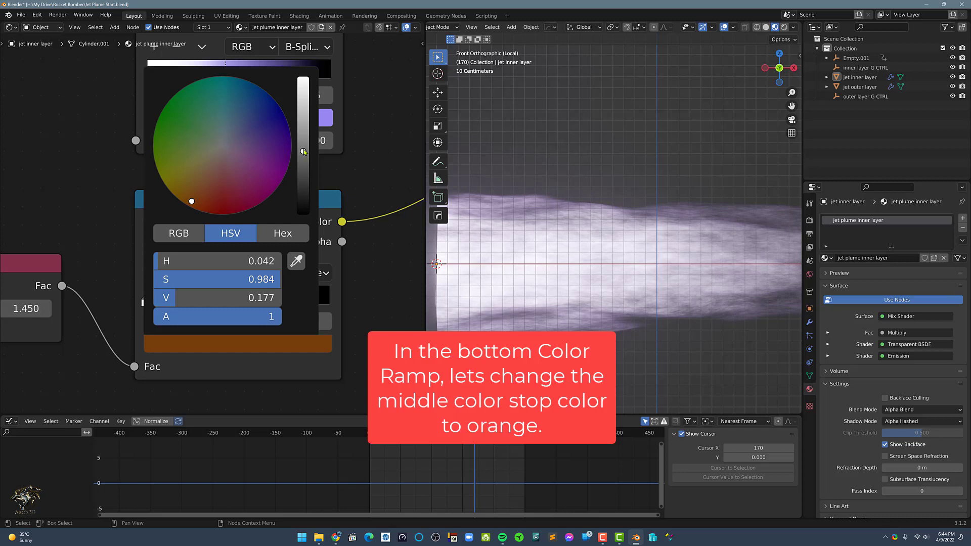
- Brighten the orange middle stop of the duplicated Fresnel ColorRamp and move it to position 0.027
{"action": "left_click_drag", "start_coordinate": [304, 151], "coordinate": [302, 110]}
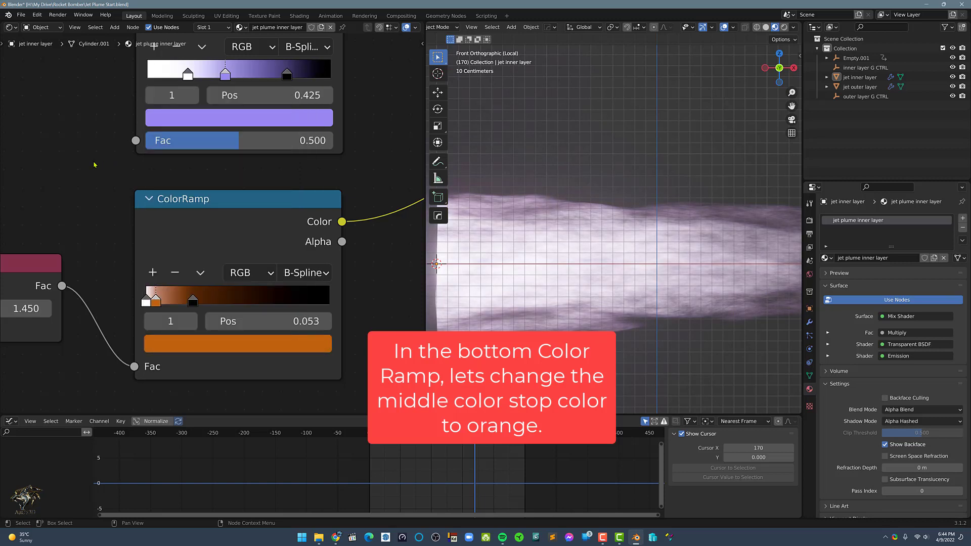
{"action": "mouse_move", "coordinate": [158, 303]}
{"action": "left_mouse_down"}
{"action": "mouse_move", "coordinate": [200, 303]}
{"action": "mouse_move", "coordinate": [163, 303]}
{"action": "left_mouse_up"}
- Reposition the Mix node next to the two ColorRamps and set it to Multiply with a factor of 1
{"action": "scroll", "coordinate": [95, 250], "scroll_direction": "down", "scroll_amount": 5}
{"action": "middle_click_drag", "start_coordinate": [408, 201], "coordinate": [253, 211]}
{"action": "left_click", "coordinate": [268, 175]}
{"action": "left_click_drag", "start_coordinate": [273, 174], "coordinate": [211, 128]}
{"action": "left_click", "coordinate": [222, 159]}
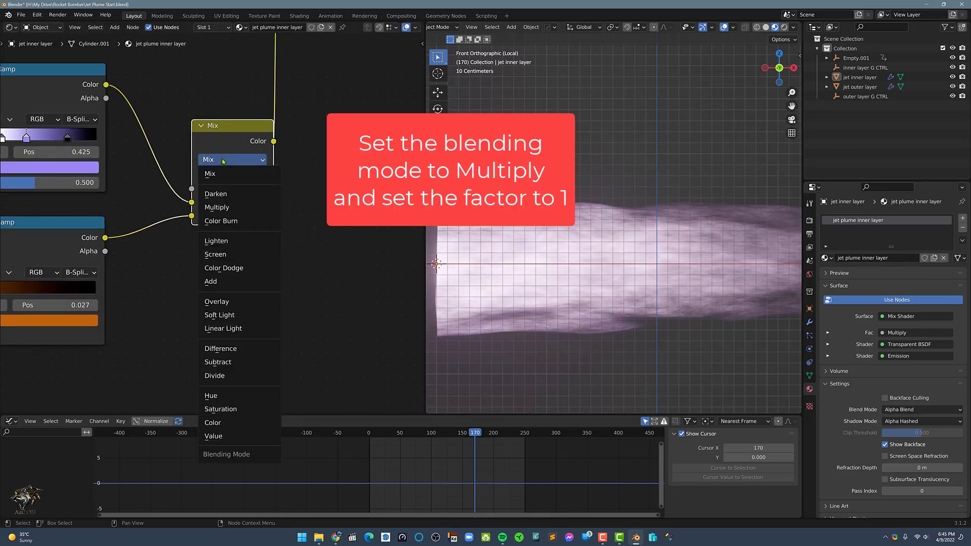
{"action": "left_click", "coordinate": [222, 207]}
{"action": "left_click_drag", "start_coordinate": [222, 192], "coordinate": [267, 191]}
{"action": "middle_click_drag", "start_coordinate": [207, 272], "coordinate": [286, 291]}
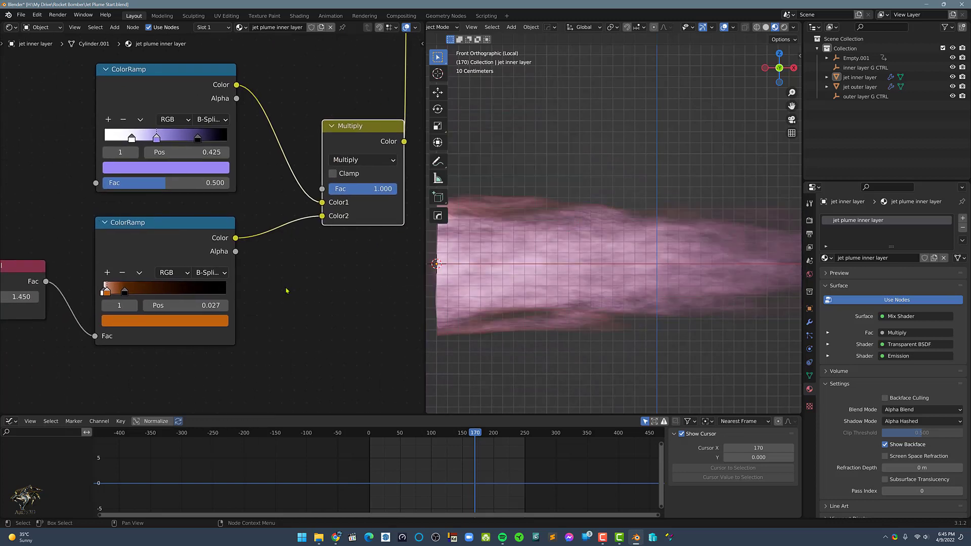
- Adjust the Fresnel ColorRamp stops, shifting orange slightly away from white and setting the black stop to position 0.129
{"action": "left_click_drag", "start_coordinate": [109, 294], "coordinate": [110, 295]}
{"action": "left_click", "coordinate": [103, 293]}
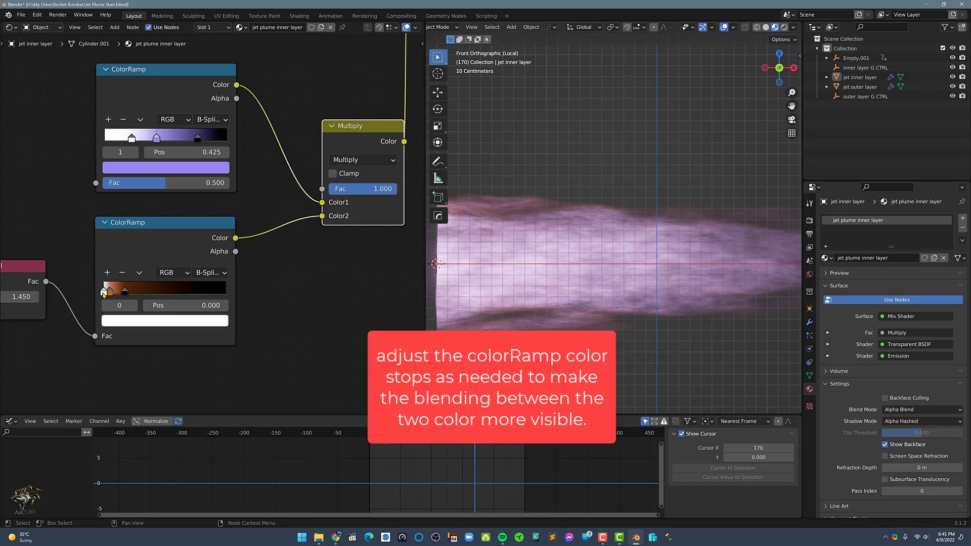
{"action": "left_click_drag", "start_coordinate": [110, 293], "coordinate": [125, 296]}
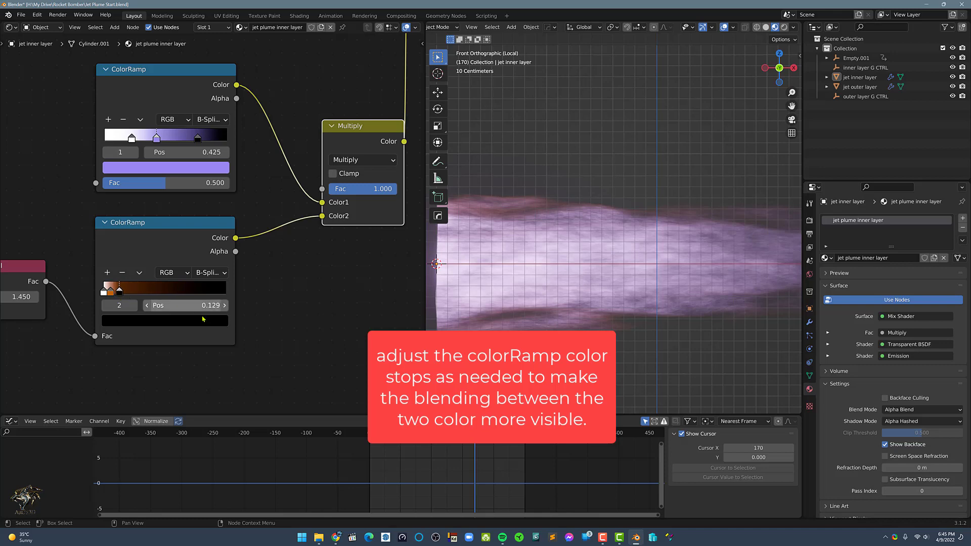
{"action": "middle_click_drag", "start_coordinate": [619, 334], "coordinate": [614, 257]}
{"action": "scroll", "coordinate": [622, 298], "scroll_direction": "up", "scroll_amount": 5}
{"action": "scroll", "coordinate": [265, 256], "scroll_direction": "down", "scroll_amount": 6}
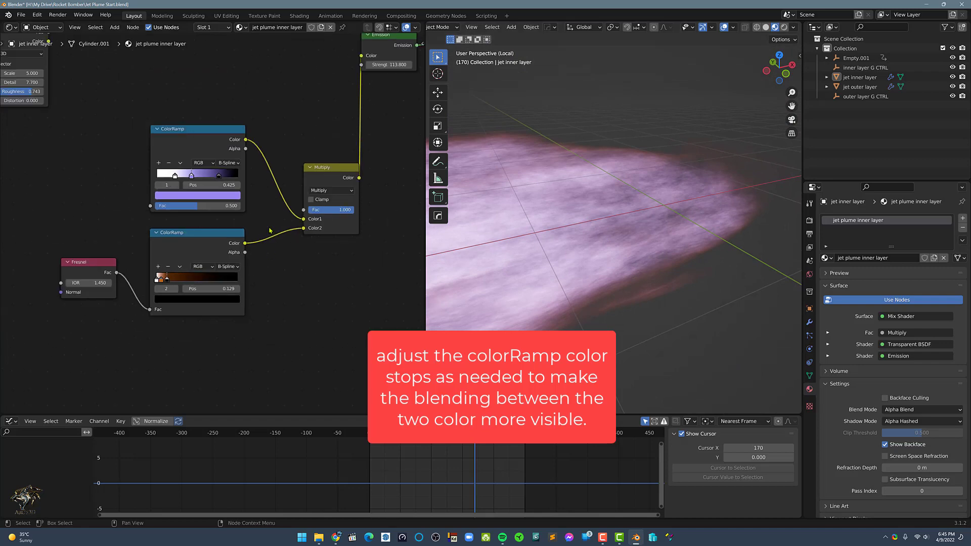
- Set the Detail of the inner layer's Noise Texture to 3
{"action": "middle_click_drag", "start_coordinate": [276, 134], "coordinate": [335, 266]}
{"action": "middle_click_drag", "start_coordinate": [152, 246], "coordinate": [322, 243]}
{"action": "scroll", "coordinate": [227, 246], "scroll_direction": "up", "scroll_amount": 8}
{"action": "scroll", "coordinate": [324, 250], "scroll_direction": "up", "scroll_amount": 2}
{"action": "left_click", "coordinate": [239, 215]}
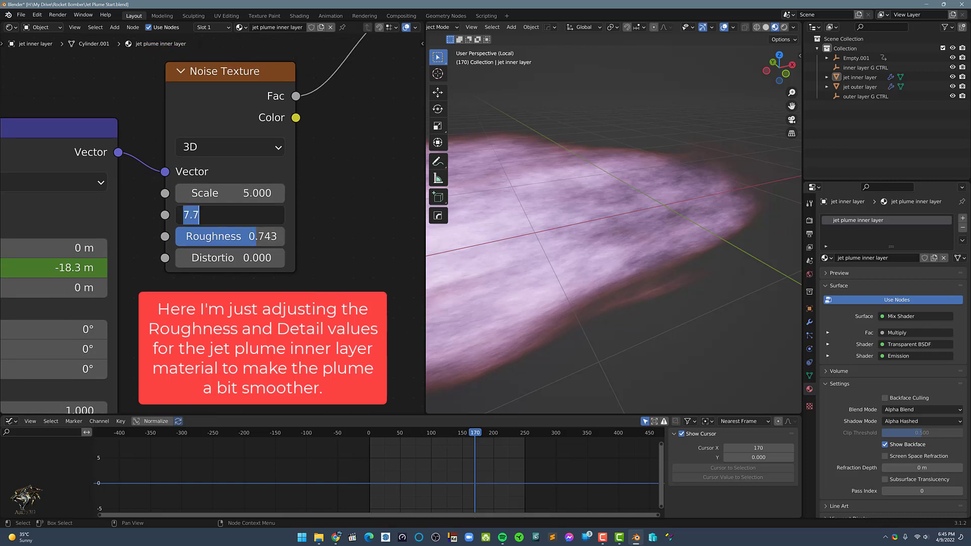
{"action": "type", "text": "3"}
{"action": "key", "text": "Return"}
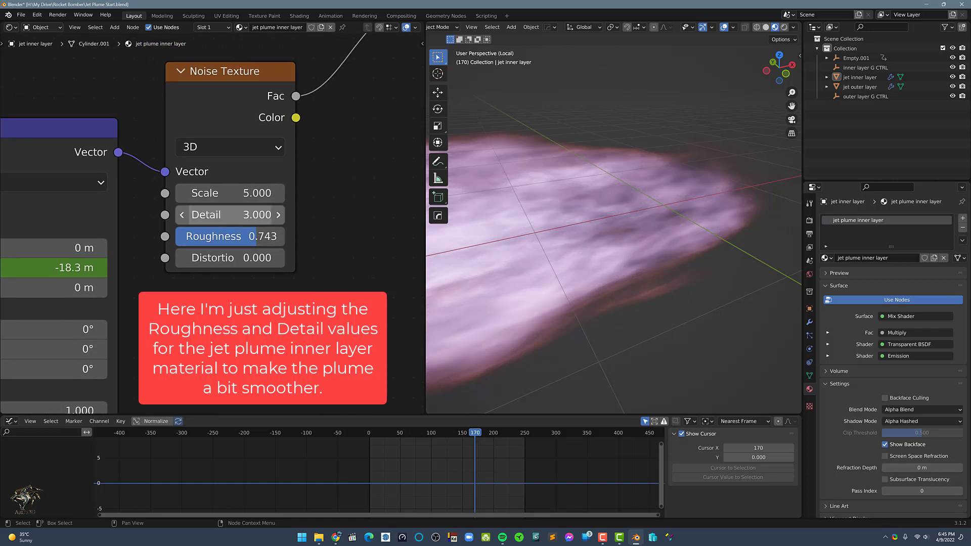
- Set the Roughness of the inner layer's Noise Texture to 0.429 and check the plume in perspective
{"action": "left_click", "coordinate": [245, 236]}
{"action": "type", "text": "."}
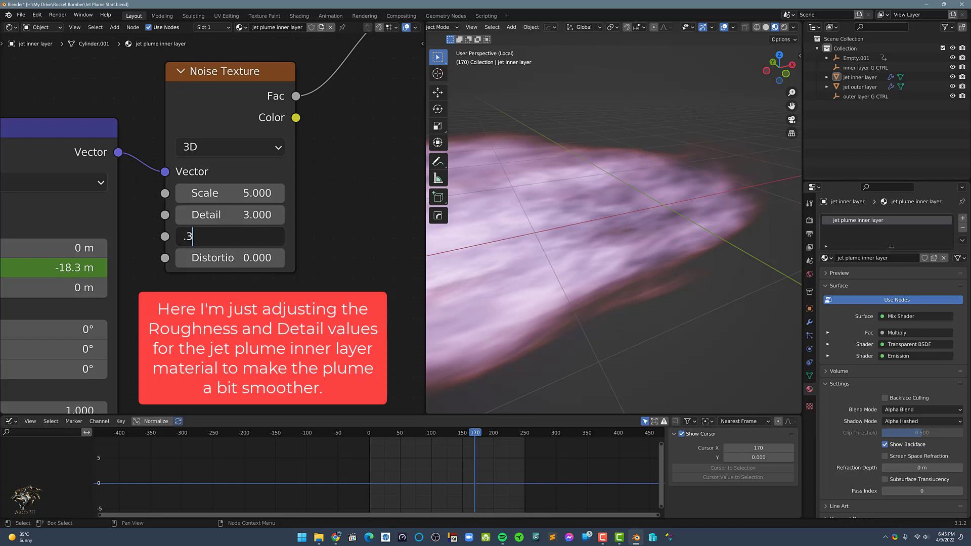
{"action": "type", "text": "3"}
{"action": "key", "text": "Return"}
{"action": "scroll", "coordinate": [529, 286], "scroll_direction": "down", "scroll_amount": 4}
{"action": "middle_click_drag", "start_coordinate": [528, 286], "coordinate": [534, 256]}
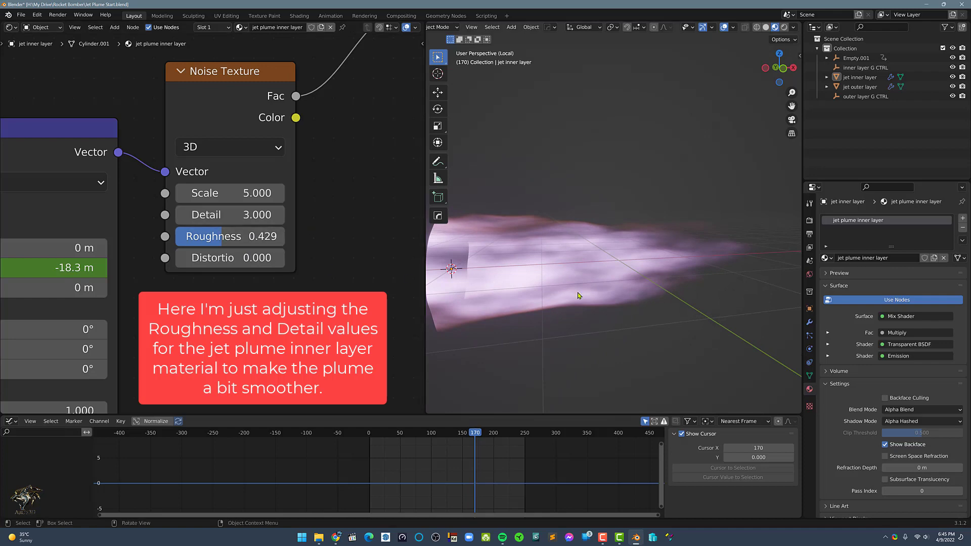
{"action": "mouse_move", "coordinate": [586, 297]}
{"action": "middle_mouse_down"}
{"action": "mouse_move", "coordinate": [584, 268]}
{"action": "mouse_move", "coordinate": [577, 283]}
{"action": "middle_mouse_up"}
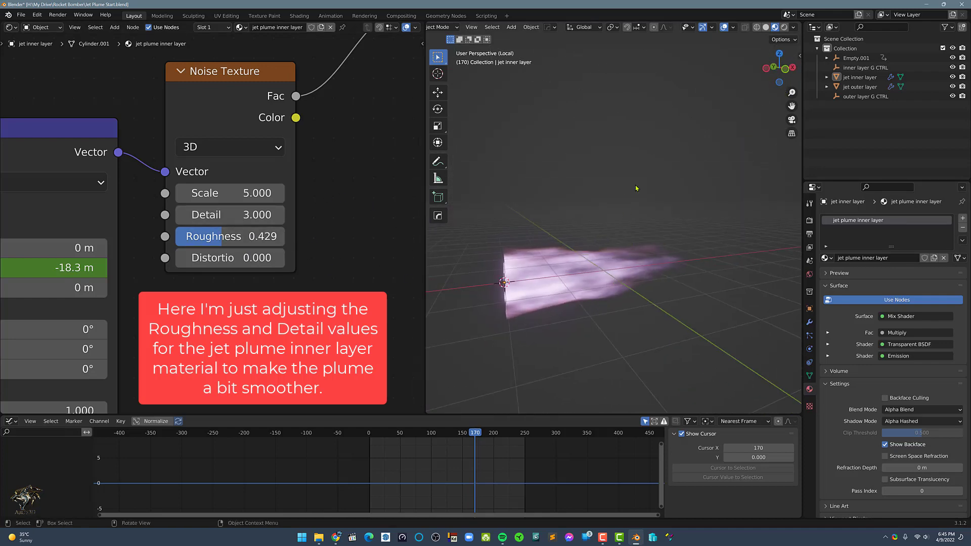
{"action": "middle_click_drag", "start_coordinate": [600, 281], "coordinate": [596, 302]}
- Exit local view and set the outer layer's Noise Texture to Detail 2.3 and Roughness 0.695
{"action": "key", "text": "slash"}
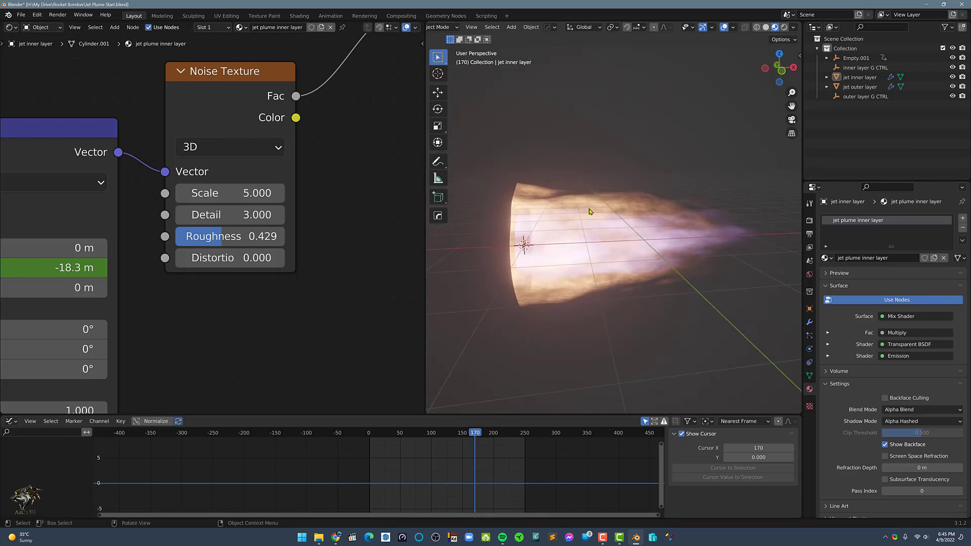
{"action": "left_click", "coordinate": [595, 203]}
{"action": "left_click_drag", "start_coordinate": [232, 215], "coordinate": [202, 215]}
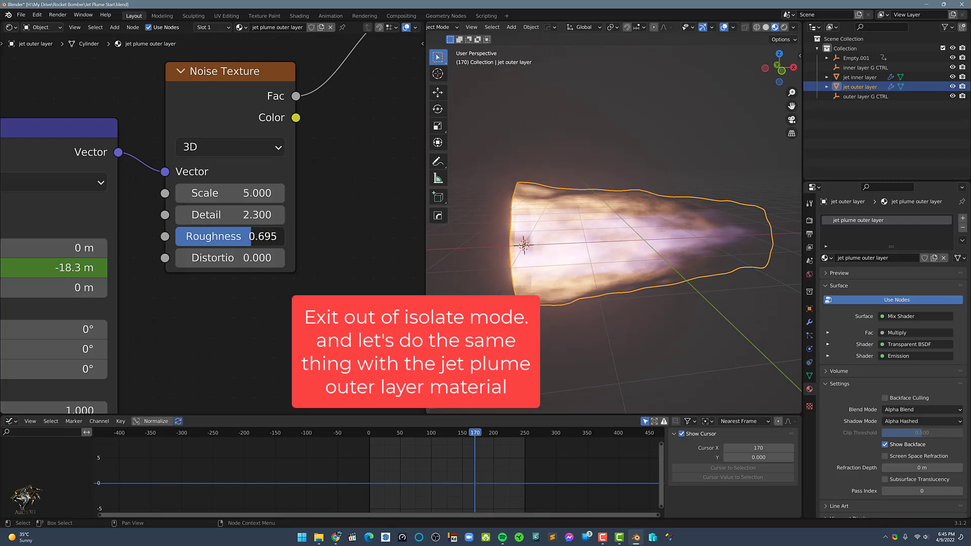
{"action": "left_click", "coordinate": [600, 340]}
- Play the plume animation and inspect both layers from the front
{"action": "scroll", "coordinate": [600, 283], "scroll_direction": "down", "scroll_amount": 2}
{"action": "middle_click_drag", "start_coordinate": [623, 281], "coordinate": [600, 289], "text": "shift"}
{"action": "middle_click_drag", "start_coordinate": [601, 289], "coordinate": [562, 285]}
{"action": "key", "text": "space"}
{"action": "key", "text": "grave"}
{"action": "left_click", "coordinate": [656, 281]}
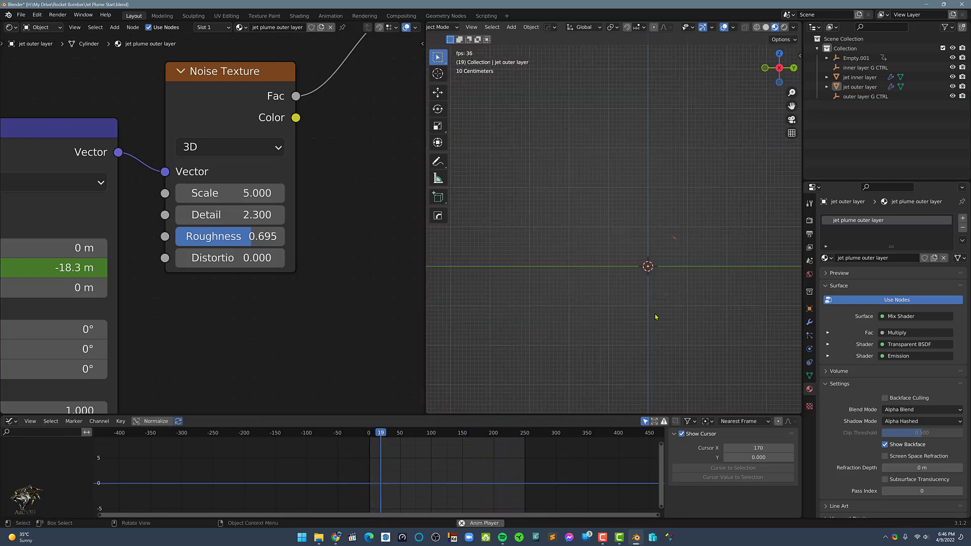
{"action": "key", "text": "KP_1"}
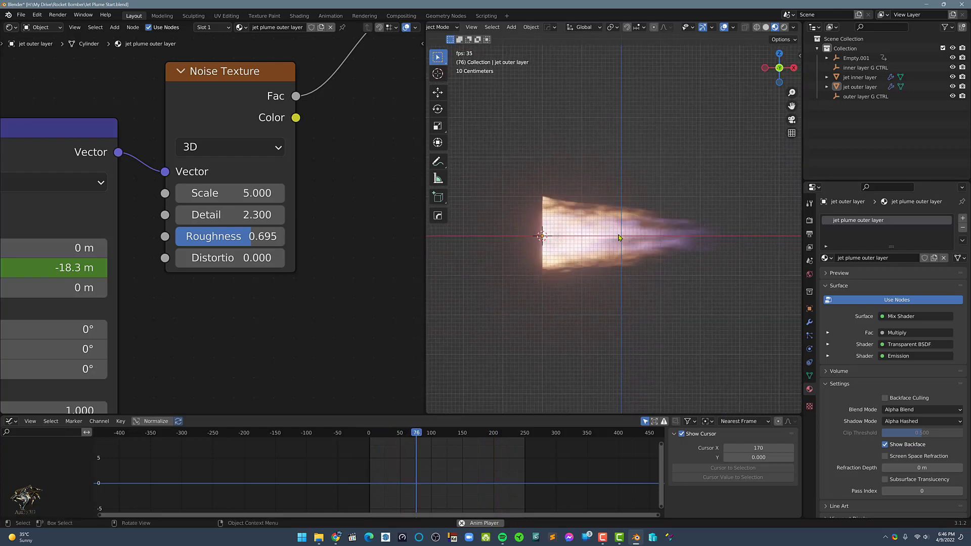
{"action": "scroll", "coordinate": [616, 238], "scroll_direction": "up", "scroll_amount": 2}
- Resize the jet inner layer freehand and check it in perspective with nothing selected
{"action": "left_click", "coordinate": [860, 77]}
{"action": "key", "text": "s"}
{"action": "left_click", "coordinate": [723, 167]}
{"action": "key", "text": "alt+a"}
{"action": "scroll", "coordinate": [601, 220], "scroll_direction": "down", "scroll_amount": 3}
{"action": "middle_click_drag", "start_coordinate": [601, 220], "coordinate": [556, 235]}
{"action": "scroll", "coordinate": [620, 281], "scroll_direction": "up", "scroll_amount": 2}
{"action": "scroll", "coordinate": [347, 296], "scroll_direction": "down", "scroll_amount": 4}
- Deepen the purple stop of the inner layer's ColorRamp and set the Emission strength to 119
{"action": "middle_click_drag", "start_coordinate": [346, 297], "coordinate": [279, 212]}
{"action": "left_click", "coordinate": [213, 275]}
{"action": "left_click_drag", "start_coordinate": [218, 238], "coordinate": [230, 238]}
{"action": "middle_click_drag", "start_coordinate": [384, 167], "coordinate": [250, 196]}
{"action": "left_click_drag", "start_coordinate": [306, 151], "coordinate": [331, 152]}
- Resize the plume layer in the viewport uniformly and along the X axis
{"action": "middle_click_drag", "start_coordinate": [561, 268], "coordinate": [643, 289]}
{"action": "key", "text": "grave"}
{"action": "left_click", "coordinate": [608, 259]}
{"action": "left_click", "coordinate": [613, 249]}
{"action": "key", "text": "s"}
{"action": "left_click", "coordinate": [682, 249]}
{"action": "scroll", "coordinate": [691, 250], "scroll_direction": "down", "scroll_amount": 2}
{"action": "key", "text": "s"}
{"action": "key", "text": "x"}
{"action": "middle_click_drag", "start_coordinate": [700, 253], "coordinate": [672, 221], "text": "shift"}
{"action": "left_click", "coordinate": [711, 265]}
- Scale the inner layer G CTRL empty along the X axis and check the plume from the front
{"action": "left_click", "coordinate": [864, 67]}
{"action": "key", "text": "s"}
{"action": "key", "text": "x"}
{"action": "left_click", "coordinate": [682, 228]}
{"action": "left_click", "coordinate": [657, 203]}
{"action": "middle_click_drag", "start_coordinate": [566, 225], "coordinate": [593, 250]}
{"action": "scroll", "coordinate": [595, 249], "scroll_direction": "up", "scroll_amount": 4}
{"action": "scroll", "coordinate": [604, 264], "scroll_direction": "down", "scroll_amount": 4}
{"action": "scroll", "coordinate": [594, 249], "scroll_direction": "up", "scroll_amount": 3}
{"action": "key", "text": "KP_1"}
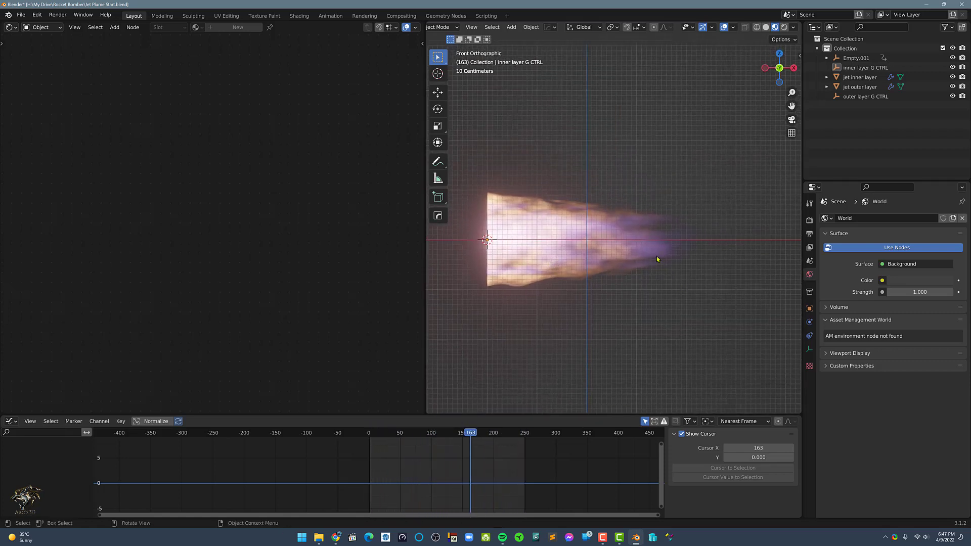
- Show the wireframe overlay and select the edge loop at the jet inner layer's narrow end in Edit Mode
{"action": "left_click", "coordinate": [657, 259]}
{"action": "left_click", "coordinate": [659, 250]}
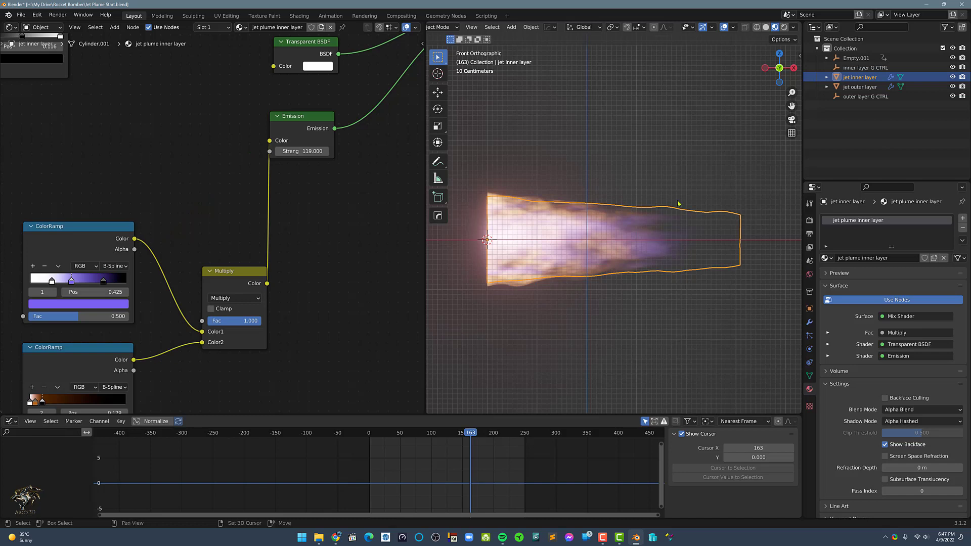
{"action": "key", "text": "alt+v"}
{"action": "left_click", "coordinate": [582, 220]}
{"action": "left_click", "coordinate": [720, 230]}
{"action": "middle_click_drag", "start_coordinate": [746, 240], "coordinate": [722, 237], "text": "shift"}
{"action": "key", "text": "Tab"}
{"action": "left_click", "coordinate": [696, 227], "text": "alt"}
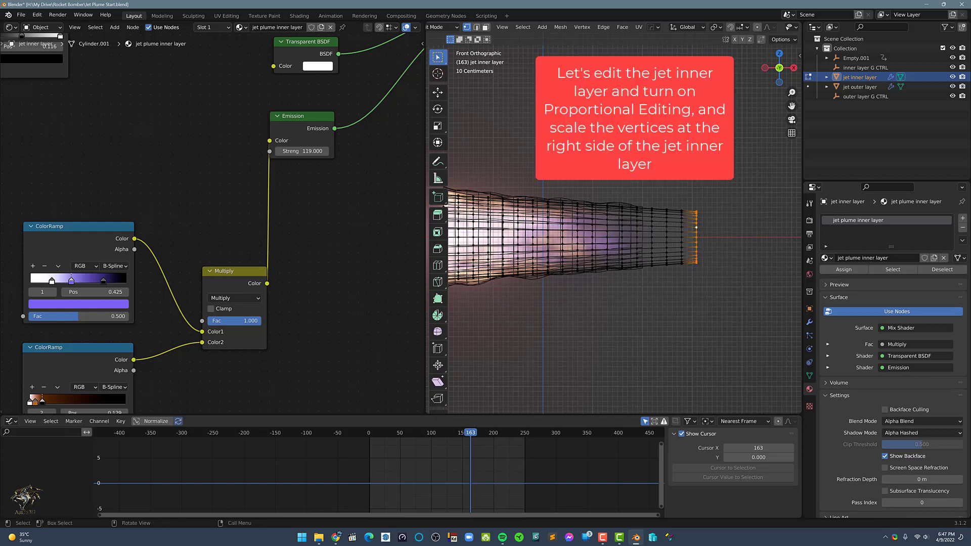
- Enable proportional editing with Smooth falloff and scale the selected end loop to about 0.71
{"action": "left_click", "coordinate": [767, 29]}
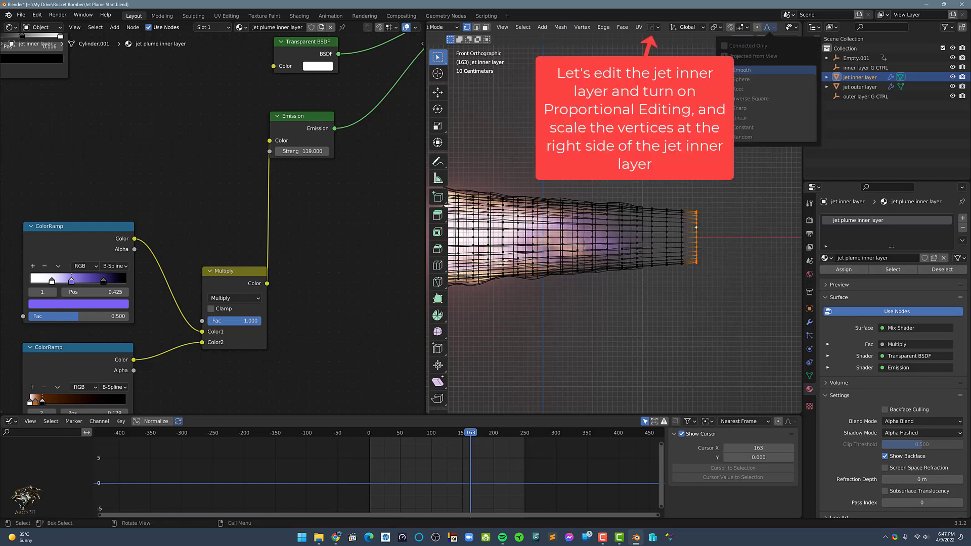
{"action": "left_click", "coordinate": [758, 30]}
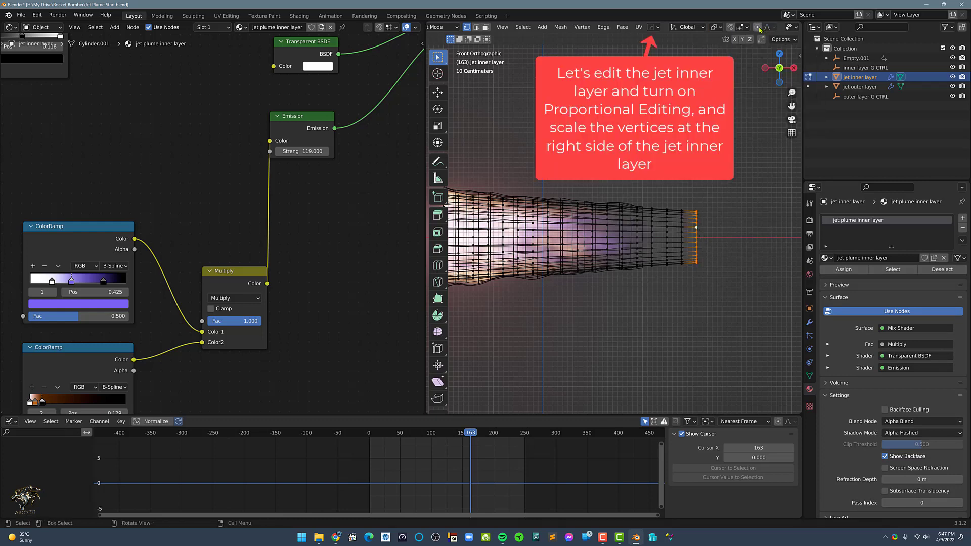
{"action": "scroll", "coordinate": [737, 189], "scroll_direction": "down", "scroll_amount": 4}
{"action": "key", "text": "s"}
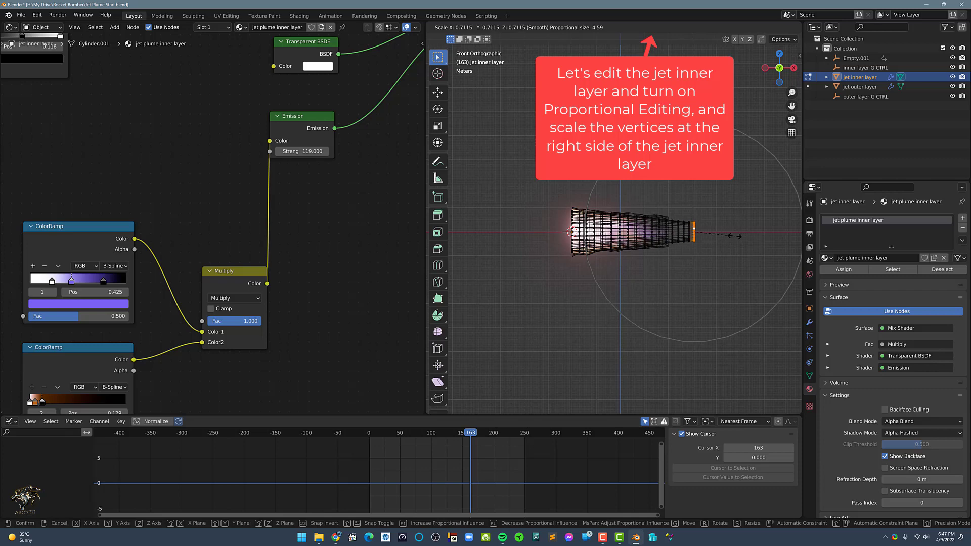
{"action": "left_click", "coordinate": [729, 236]}
- Scale the end loop to about 0.76 excluding X, with proportional size about 5.05, and return to Object Mode
{"action": "middle_click_drag", "start_coordinate": [729, 236], "coordinate": [684, 236]}
{"action": "key", "text": "s"}
{"action": "key", "text": "shift+x"}
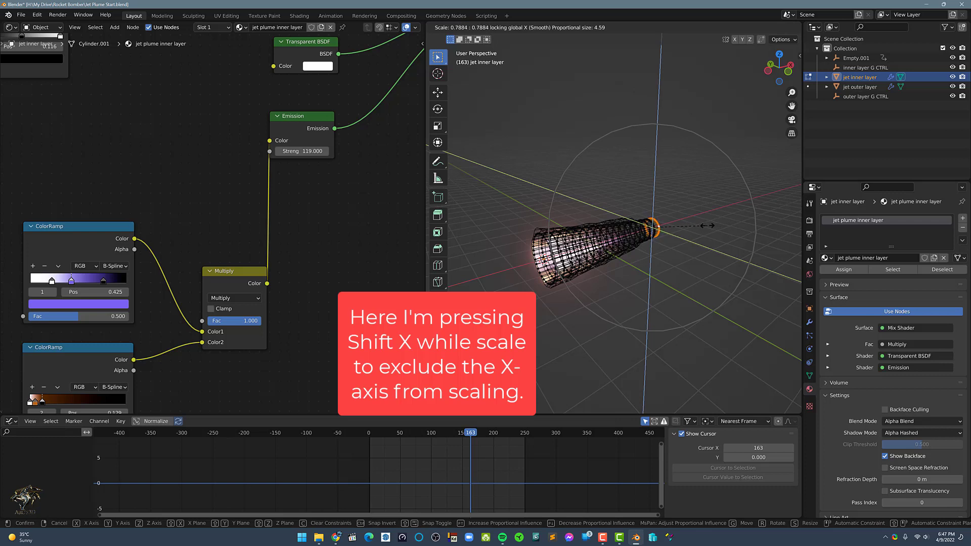
{"action": "scroll", "coordinate": [707, 225], "scroll_direction": "down", "scroll_amount": 1}
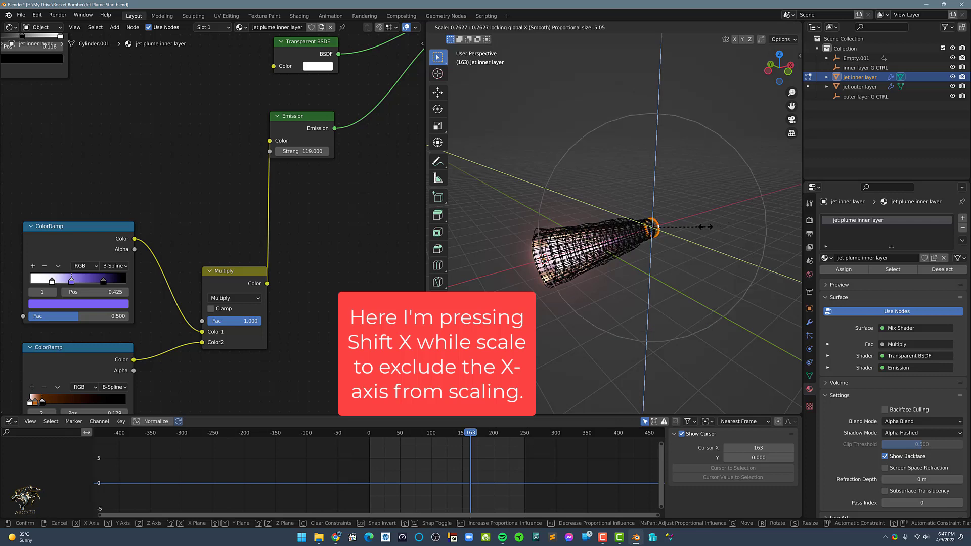
{"action": "left_click", "coordinate": [705, 226]}
{"action": "key", "text": "Tab"}
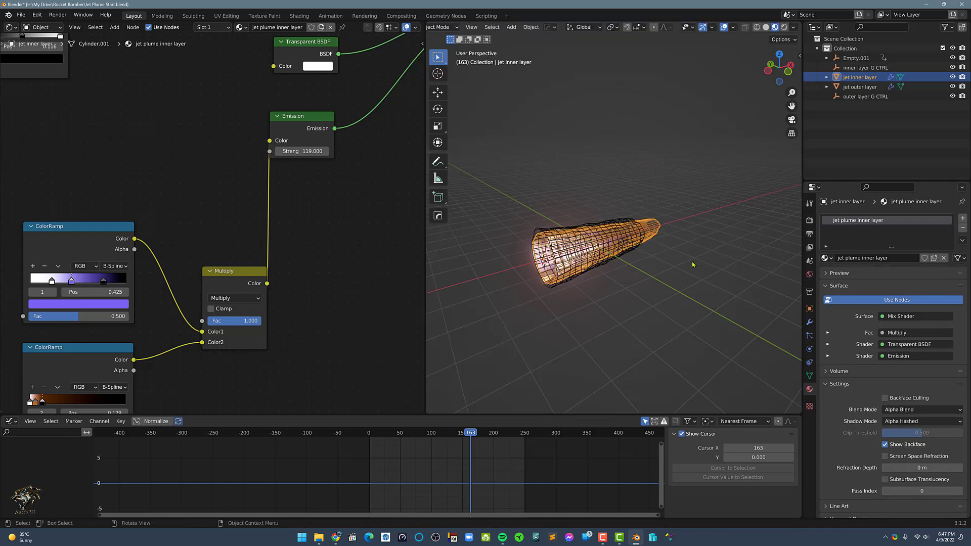
- Hide the wireframe overlay and play the plume animation in perspective
{"action": "middle_click_drag", "start_coordinate": [691, 263], "coordinate": [649, 232]}
{"action": "key", "text": "alt+v"}
{"action": "left_click", "coordinate": [614, 186]}
{"action": "key", "text": "grave"}
{"action": "left_click", "coordinate": [604, 243]}
{"action": "key", "text": "grave"}
{"action": "left_click", "coordinate": [657, 239]}
{"action": "left_click", "coordinate": [652, 262]}
{"action": "key", "text": "grave"}
{"action": "left_click", "coordinate": [591, 214]}
{"action": "scroll", "coordinate": [612, 243], "scroll_direction": "up", "scroll_amount": 3}
{"action": "key", "text": "space"}
{"action": "middle_click_drag", "start_coordinate": [602, 231], "coordinate": [637, 260], "text": "shift"}
- Raise the Emission strength of the jet inner layer to 156.9
{"action": "middle_click_drag", "start_coordinate": [337, 314], "coordinate": [403, 287]}
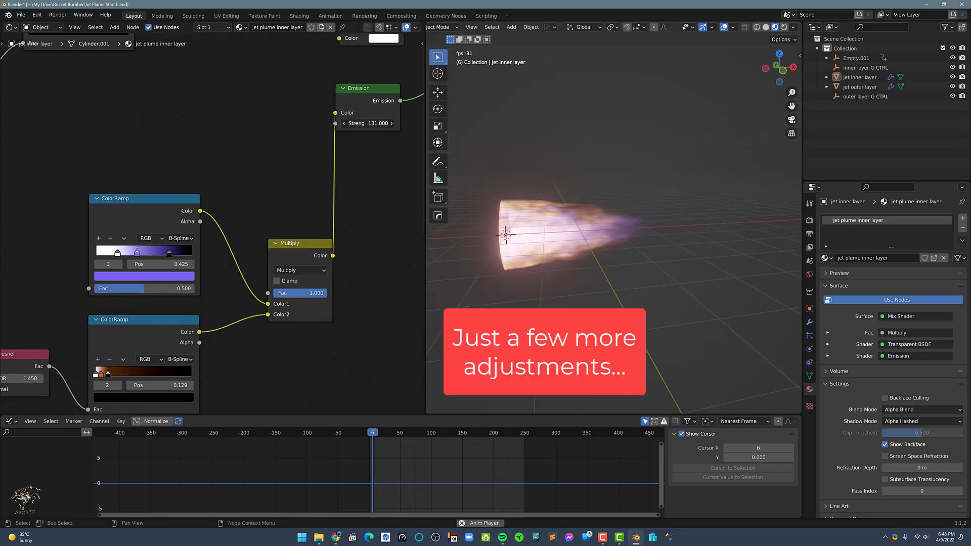
{"action": "key", "text": "F12"}
{"action": "left_click", "coordinate": [759, 43]}
- Move the middle stop of the Noise Texture's ColorRamp to position 0.469 while previewing the plume animation
{"action": "scroll", "coordinate": [399, 245], "scroll_direction": "down", "scroll_amount": 3}
{"action": "middle_click_drag", "start_coordinate": [399, 245], "coordinate": [432, 310]}
{"action": "key", "text": "space"}
{"action": "key", "text": "KP_1"}
{"action": "scroll", "coordinate": [599, 260], "scroll_direction": "up", "scroll_amount": 4}
{"action": "scroll", "coordinate": [598, 260], "scroll_direction": "down", "scroll_amount": 4}
{"action": "mouse_move", "coordinate": [144, 118]}
{"action": "left_mouse_down"}
{"action": "mouse_move", "coordinate": [161, 121]}
{"action": "mouse_move", "coordinate": [135, 120]}
{"action": "left_mouse_up"}
{"action": "middle_click_drag", "start_coordinate": [571, 283], "coordinate": [608, 327]}
{"action": "key", "text": "Escape"}
- Adjust the viewport overlays and stretch both jet layers with their G CTRL empties along X by about 1.29
{"action": "left_click", "coordinate": [733, 27]}
{"action": "left_click", "coordinate": [682, 140]}
{"action": "key", "text": "space"}
{"action": "left_click_drag", "start_coordinate": [647, 191], "coordinate": [600, 297]}
{"action": "key", "text": "space"}
{"action": "key", "text": "KP_1"}
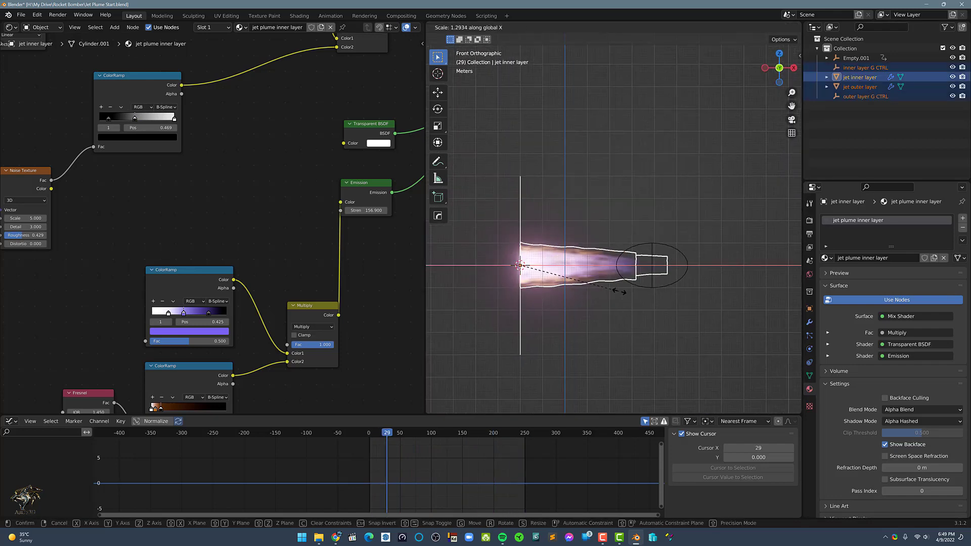
{"action": "key", "text": "alt+a"}
- Play the stretched plume's animation and view it in perspective
{"action": "key", "text": "space"}
{"action": "middle_click_drag", "start_coordinate": [633, 288], "coordinate": [531, 265]}
{"action": "key", "text": "space"}
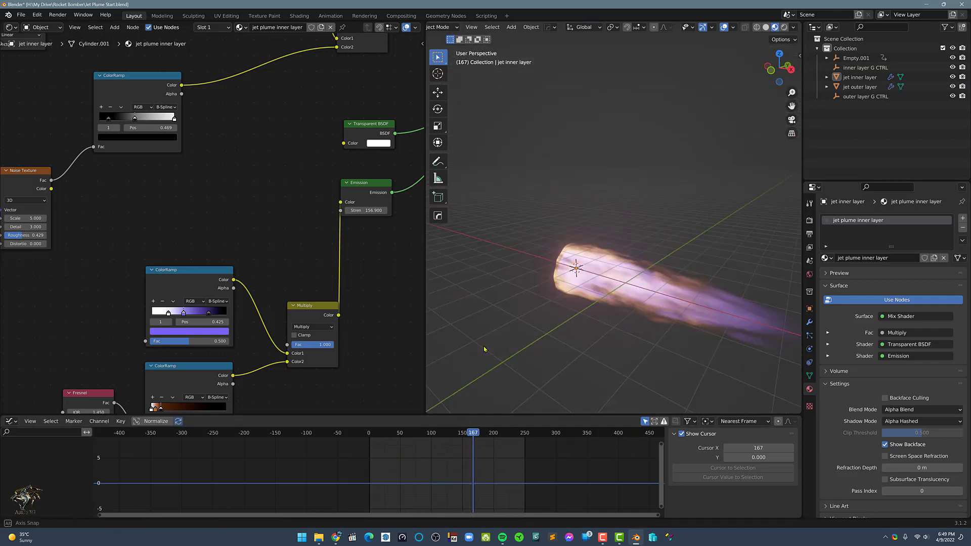